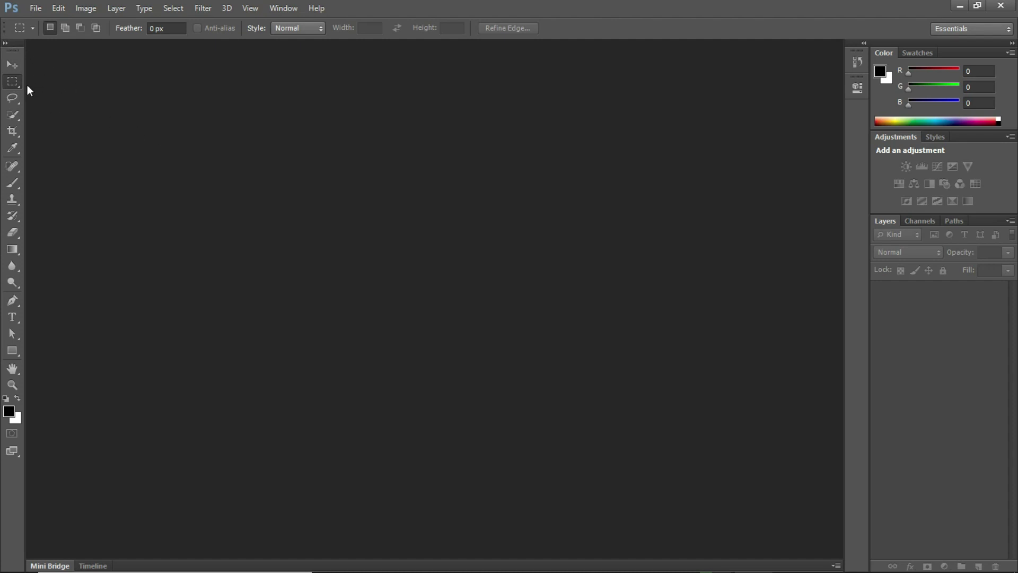
- Switch the toolbox to two columns and close the History and Properties panels
{"action": "left_click", "coordinate": [5, 42]}
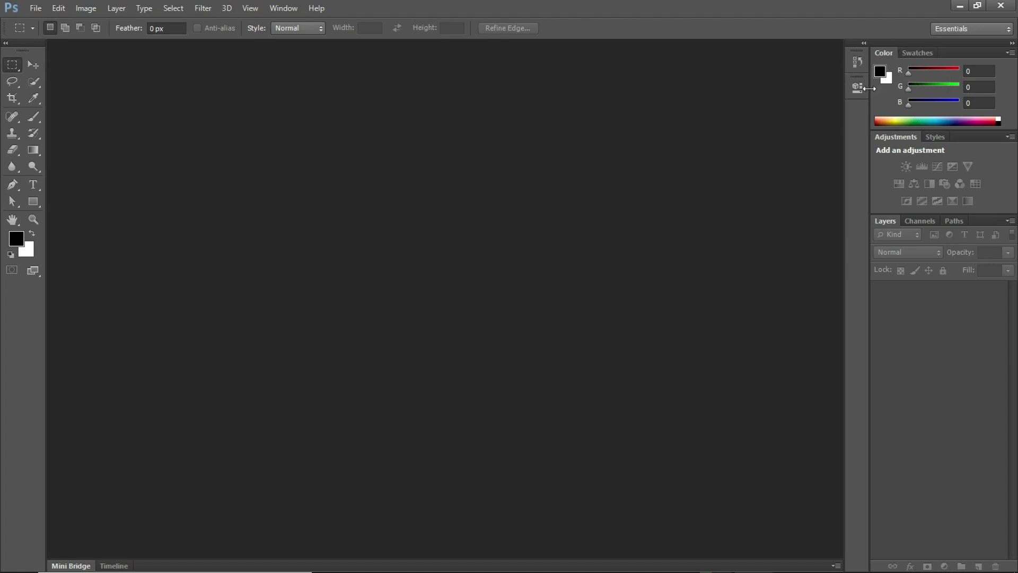
{"action": "left_click", "coordinate": [864, 43]}
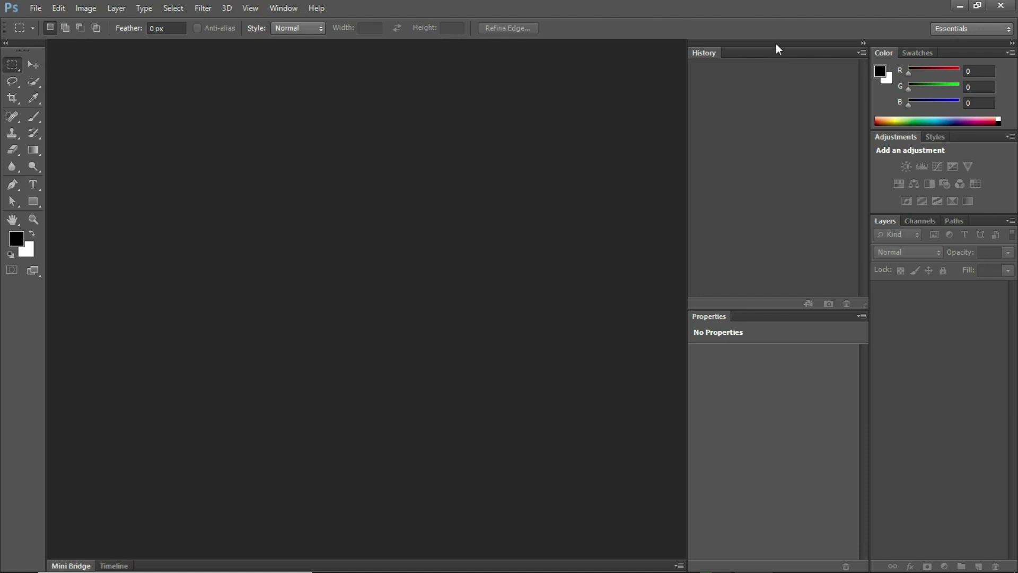
{"action": "left_click_drag", "start_coordinate": [772, 52], "coordinate": [441, 115]}
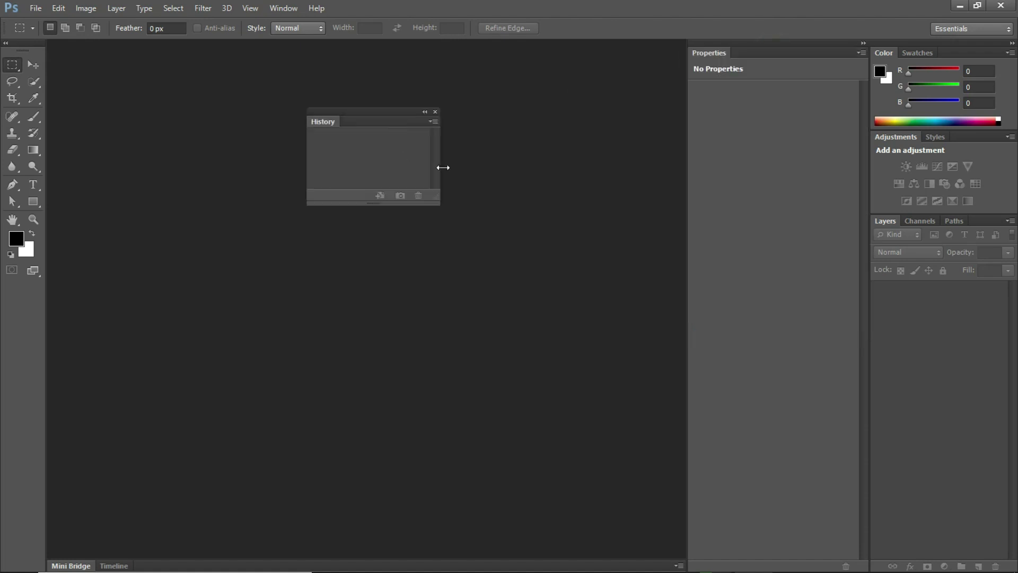
{"action": "left_click", "coordinate": [435, 113]}
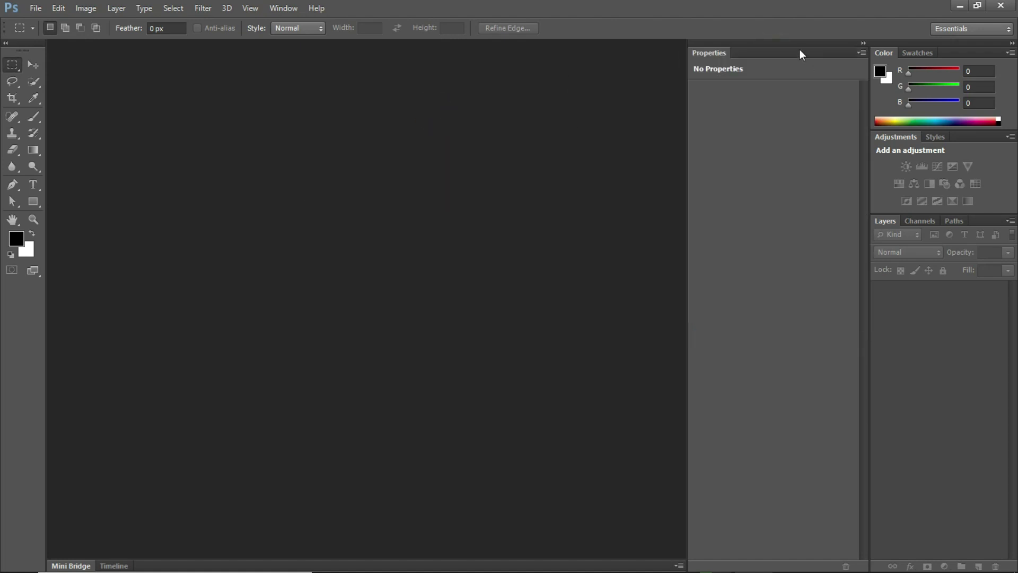
{"action": "left_click_drag", "start_coordinate": [799, 53], "coordinate": [513, 91]}
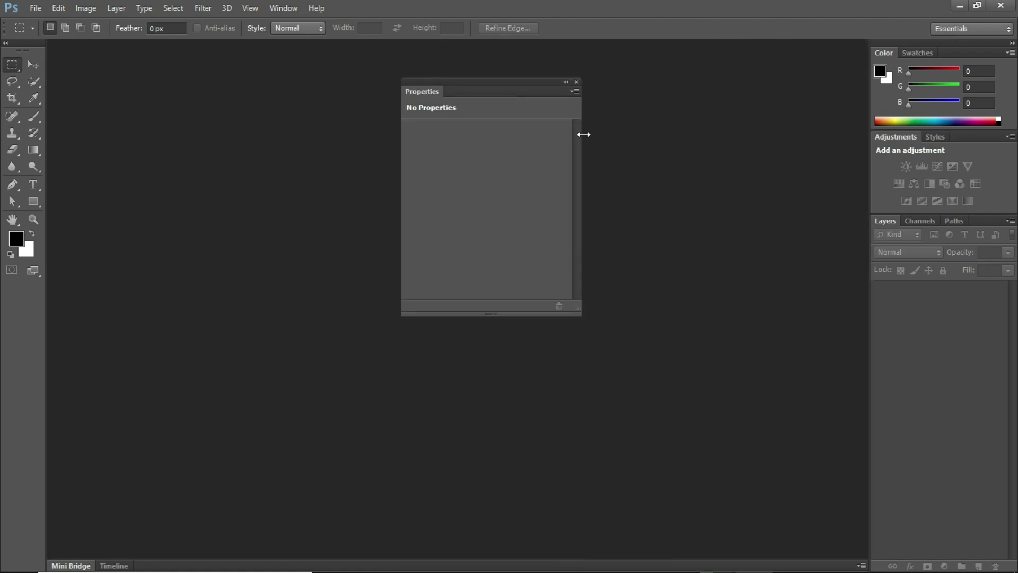
{"action": "left_click", "coordinate": [577, 82]}
- Close the Color and Adjustments panels and float the Layers panel mid-workspace
{"action": "mouse_move", "coordinate": [967, 50]}
{"action": "left_mouse_down"}
{"action": "mouse_move", "coordinate": [594, 101]}
{"action": "mouse_move", "coordinate": [511, 138]}
{"action": "left_mouse_up"}
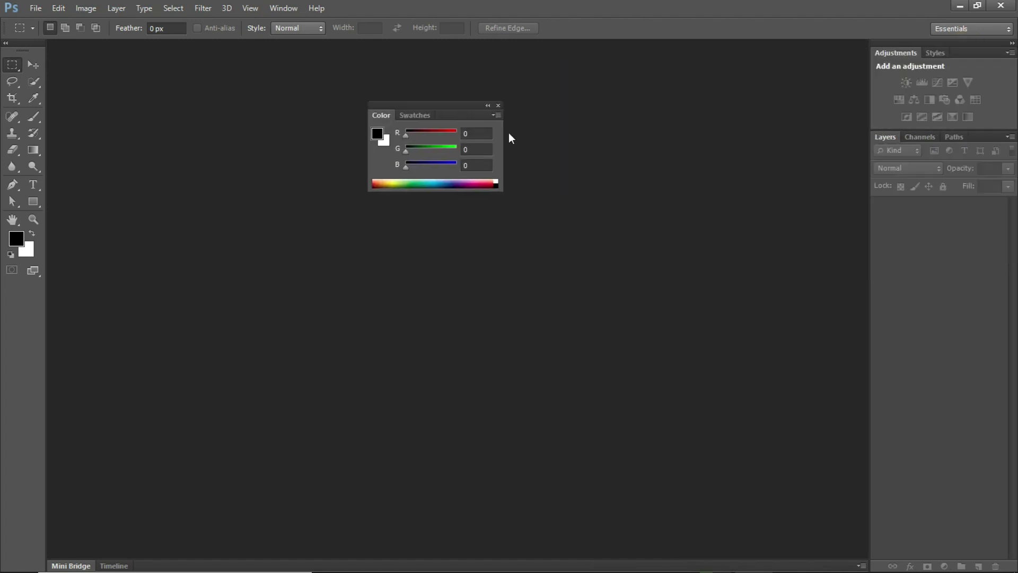
{"action": "left_click", "coordinate": [499, 105]}
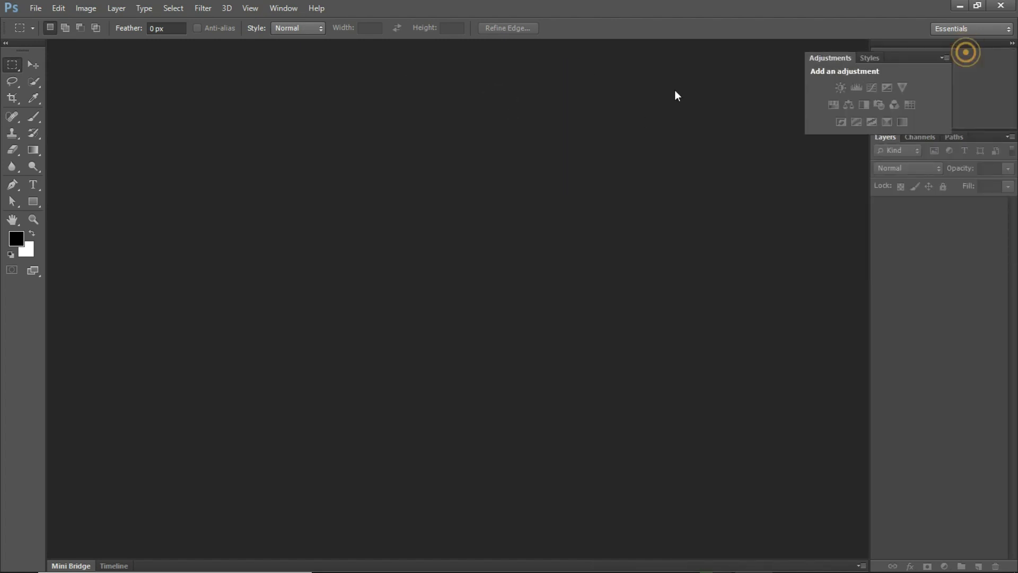
{"action": "left_click_drag", "start_coordinate": [967, 52], "coordinate": [564, 146]}
{"action": "left_click", "coordinate": [583, 98]}
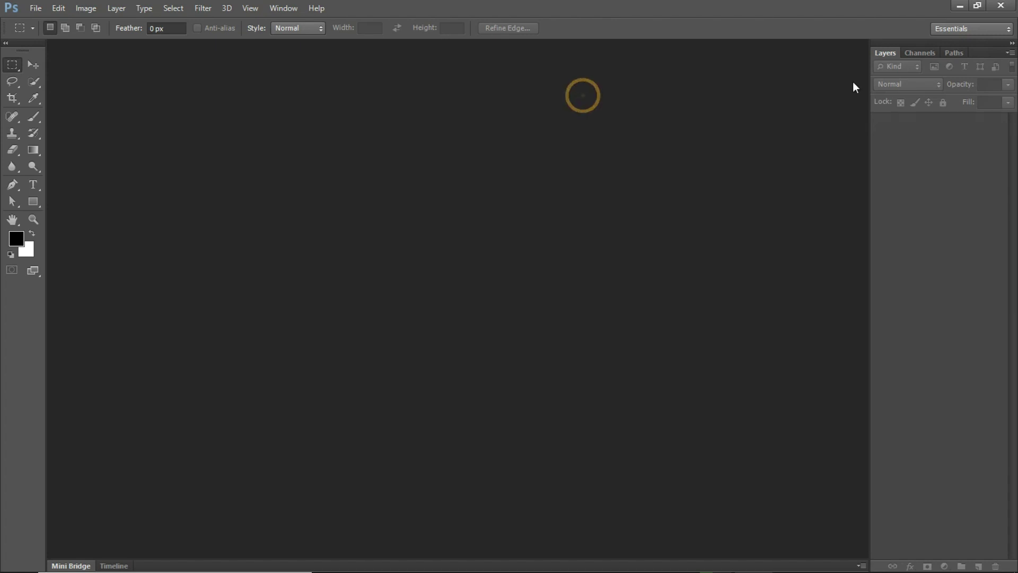
{"action": "left_click_drag", "start_coordinate": [986, 53], "coordinate": [583, 110]}
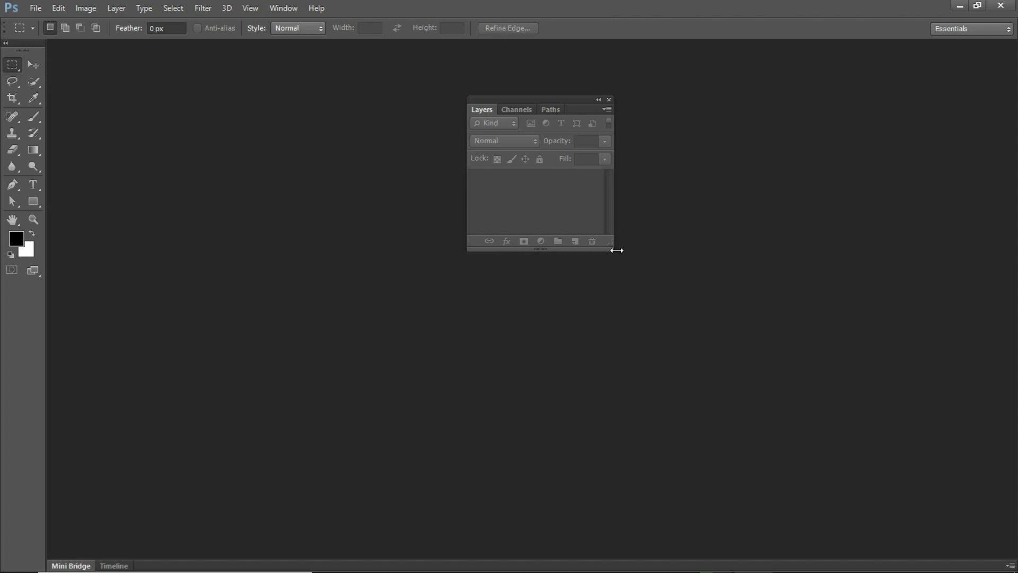
- Enlarge the floating Layers panel, move it left, and view its Channels and Paths tabs
{"action": "mouse_move", "coordinate": [613, 250]}
{"action": "left_mouse_down"}
{"action": "mouse_move", "coordinate": [773, 470]}
{"action": "mouse_move", "coordinate": [690, 373]}
{"action": "left_mouse_up"}
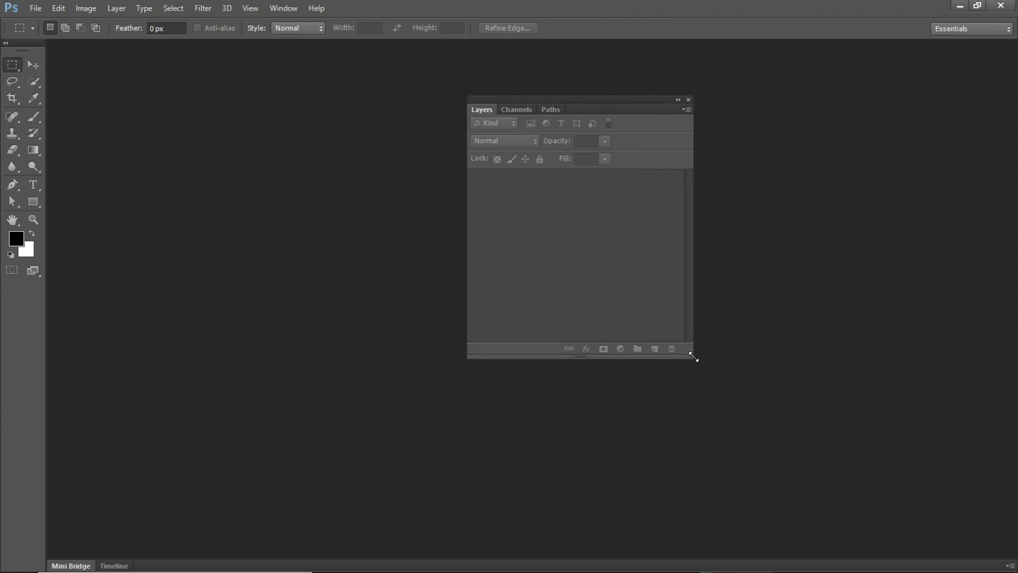
{"action": "left_click_drag", "start_coordinate": [690, 373], "coordinate": [677, 352]}
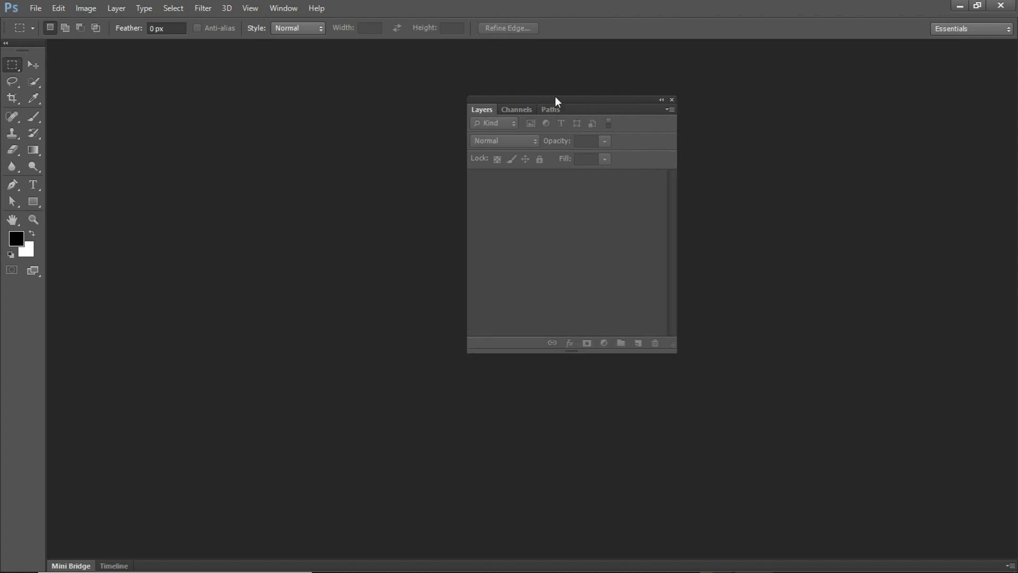
{"action": "left_click_drag", "start_coordinate": [555, 97], "coordinate": [329, 130]}
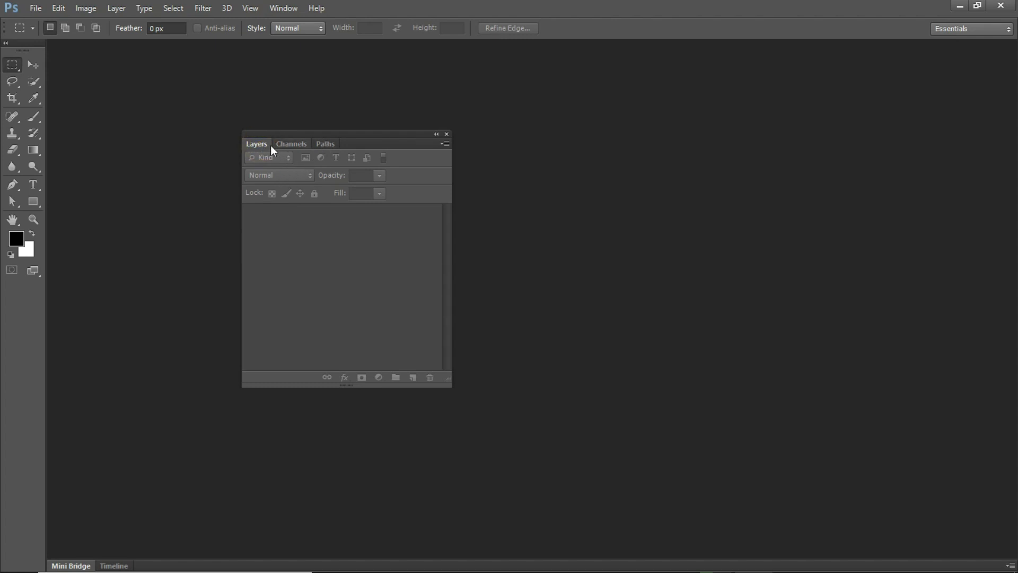
{"action": "left_click", "coordinate": [292, 146]}
{"action": "left_click", "coordinate": [326, 144]}
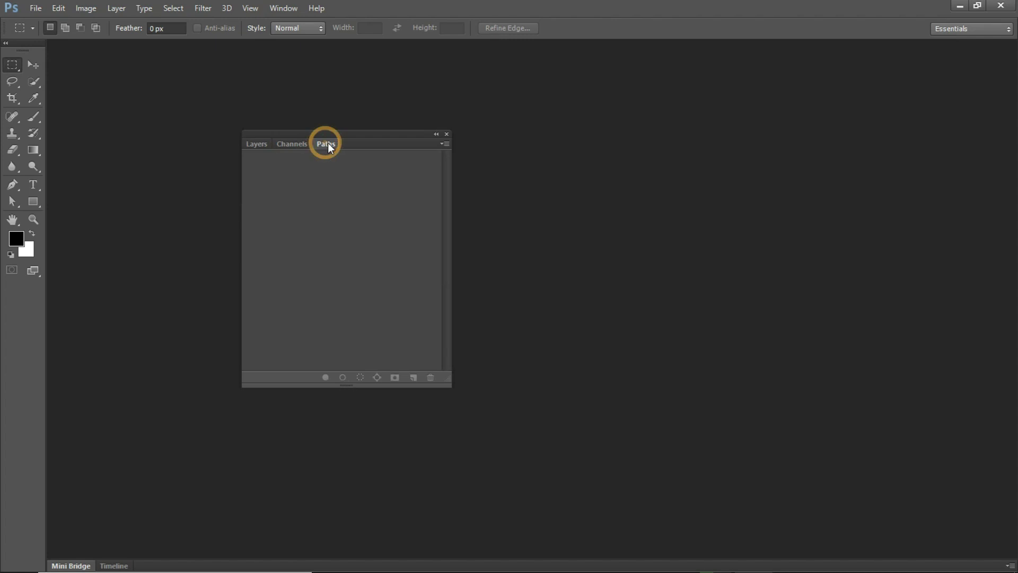
- Group the 3D panel with Layers, move the group upper right, close it, then open Window > Workspace
{"action": "left_click", "coordinate": [277, 9]}
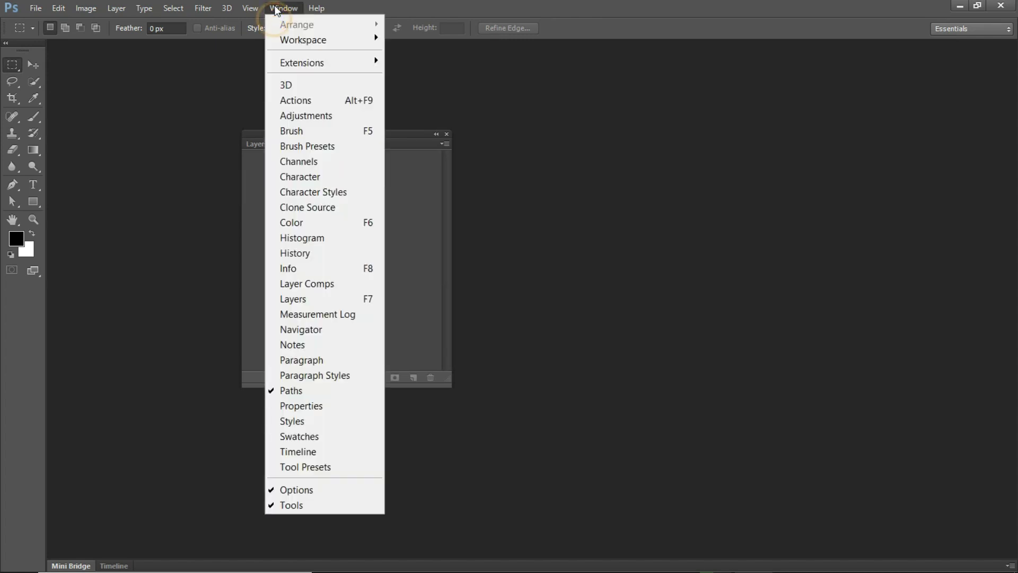
{"action": "left_click", "coordinate": [310, 84]}
{"action": "left_click_drag", "start_coordinate": [951, 49], "coordinate": [376, 147]}
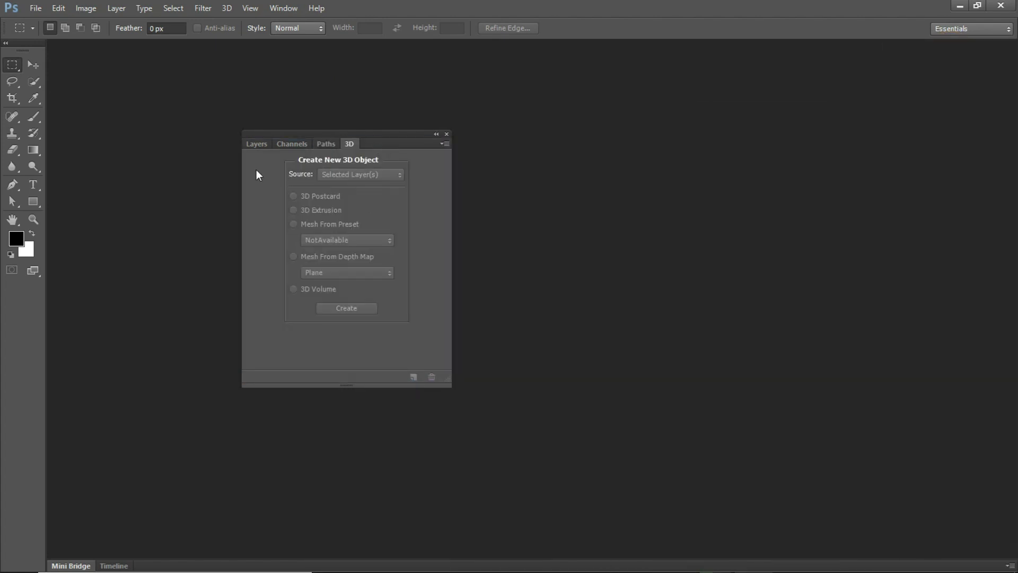
{"action": "left_click", "coordinate": [259, 143]}
{"action": "mouse_move", "coordinate": [316, 133]}
{"action": "left_mouse_down"}
{"action": "mouse_move", "coordinate": [840, 70]}
{"action": "mouse_move", "coordinate": [847, 61]}
{"action": "left_mouse_up"}
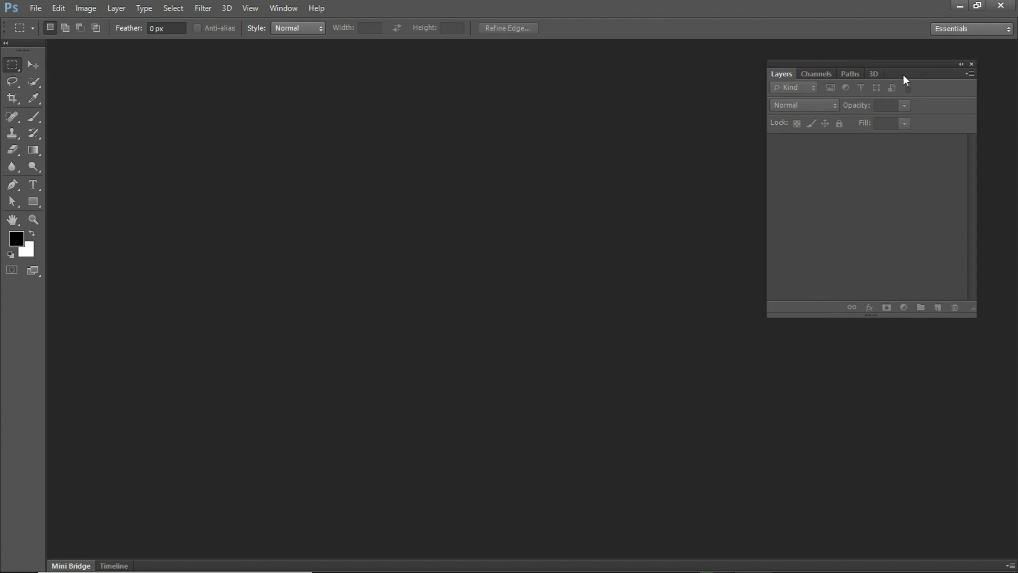
{"action": "left_click", "coordinate": [972, 64]}
{"action": "left_click", "coordinate": [287, 6]}
{"action": "mouse_move", "coordinate": [304, 40]}
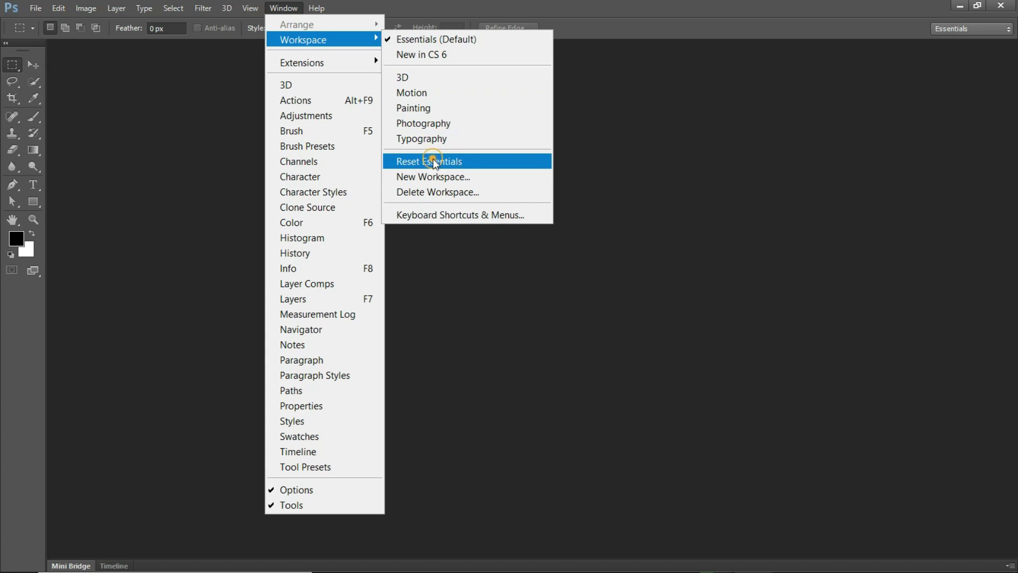
- Reset the Essentials workspace, then close the History and Properties panels
{"action": "left_click", "coordinate": [433, 160]}
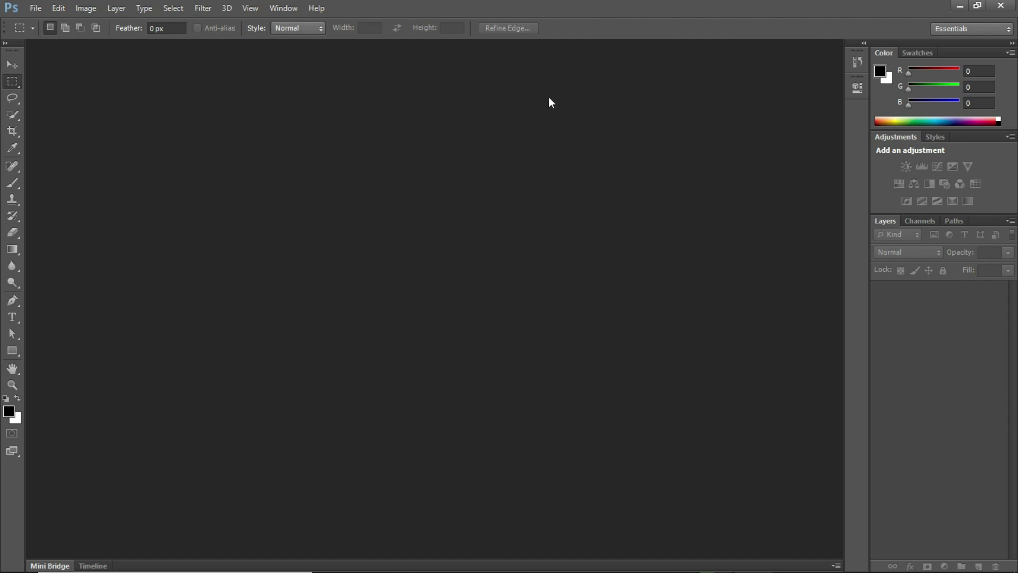
{"action": "left_click", "coordinate": [864, 43]}
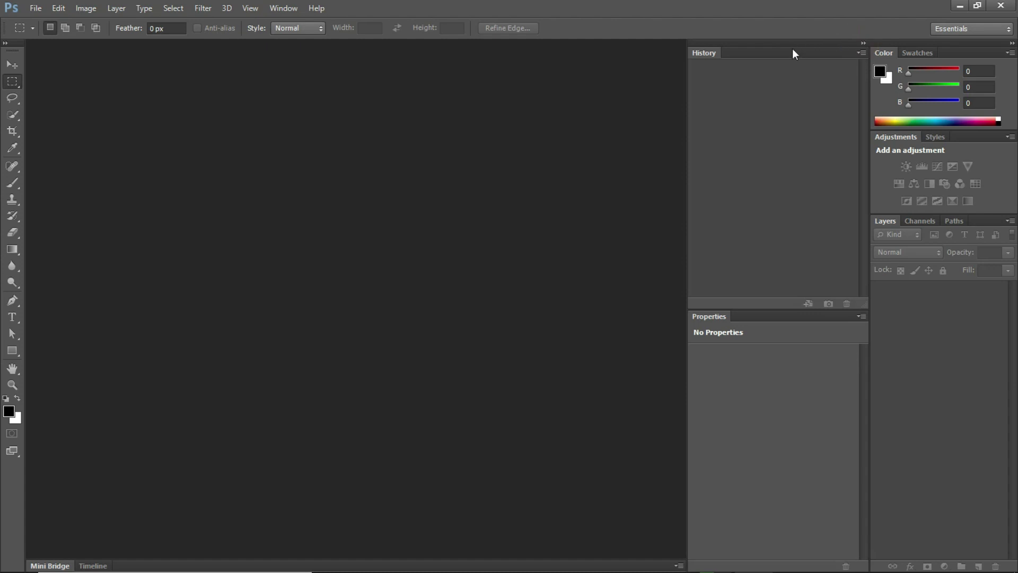
{"action": "left_click_drag", "start_coordinate": [793, 53], "coordinate": [467, 106]}
{"action": "left_click", "coordinate": [493, 99]}
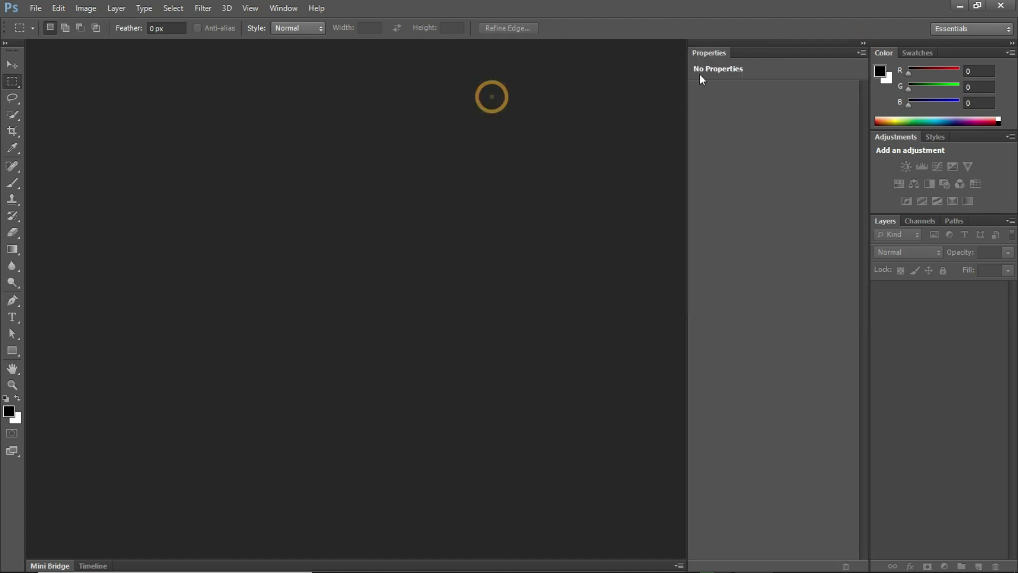
{"action": "left_click_drag", "start_coordinate": [777, 48], "coordinate": [536, 81]}
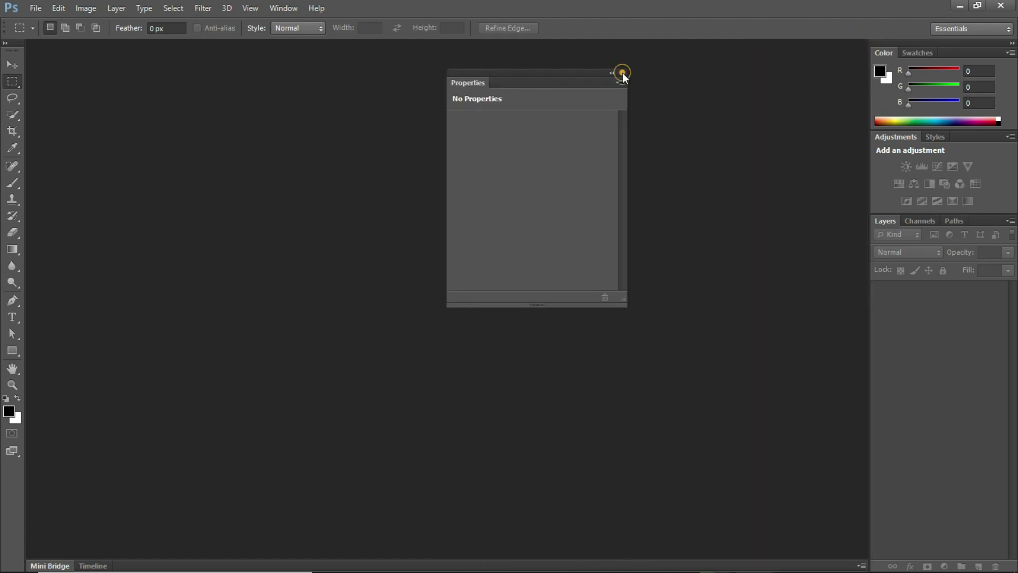
{"action": "left_click", "coordinate": [622, 72]}
- Close the Color, Adjustments and Layers panel groups, leaving no panels open
{"action": "left_click_drag", "start_coordinate": [950, 52], "coordinate": [521, 98]}
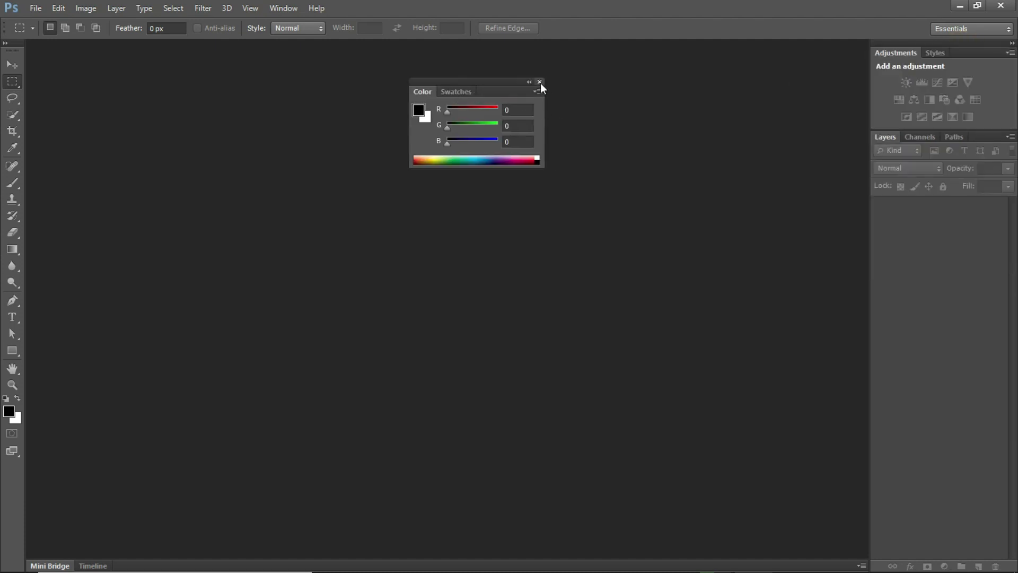
{"action": "left_click", "coordinate": [540, 82]}
{"action": "left_click_drag", "start_coordinate": [962, 53], "coordinate": [549, 128]}
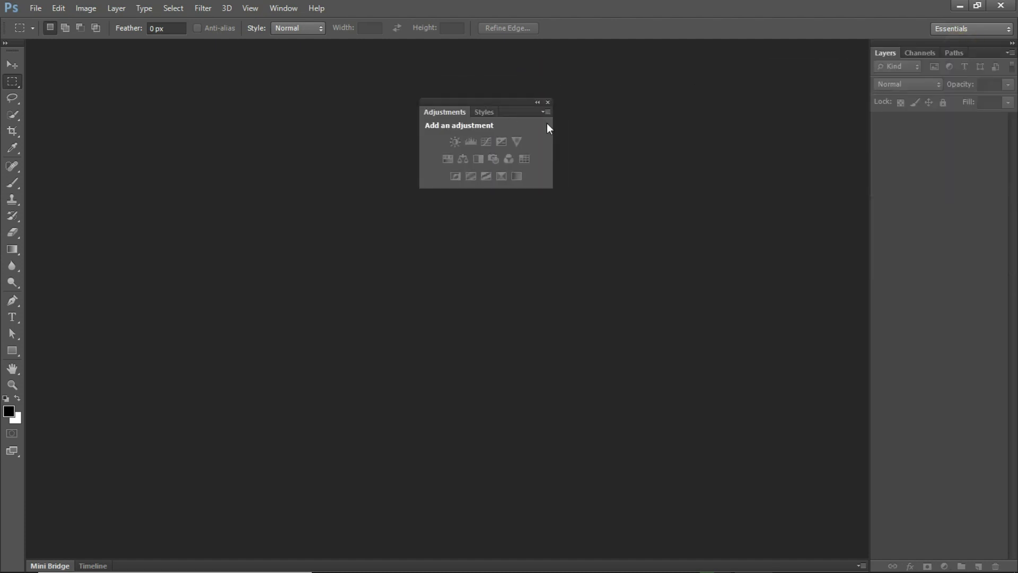
{"action": "left_click", "coordinate": [548, 102]}
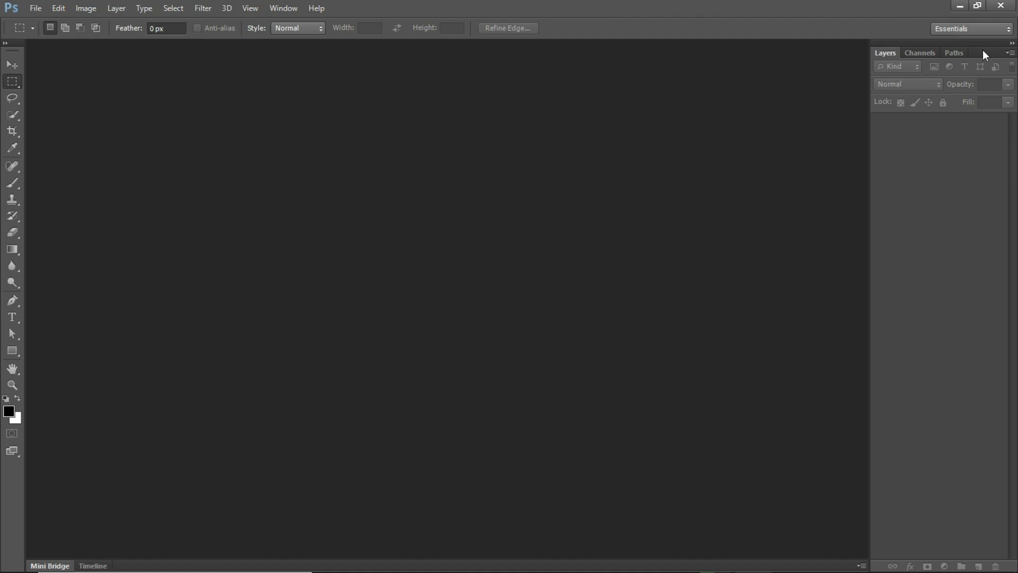
{"action": "left_click_drag", "start_coordinate": [982, 50], "coordinate": [487, 108]}
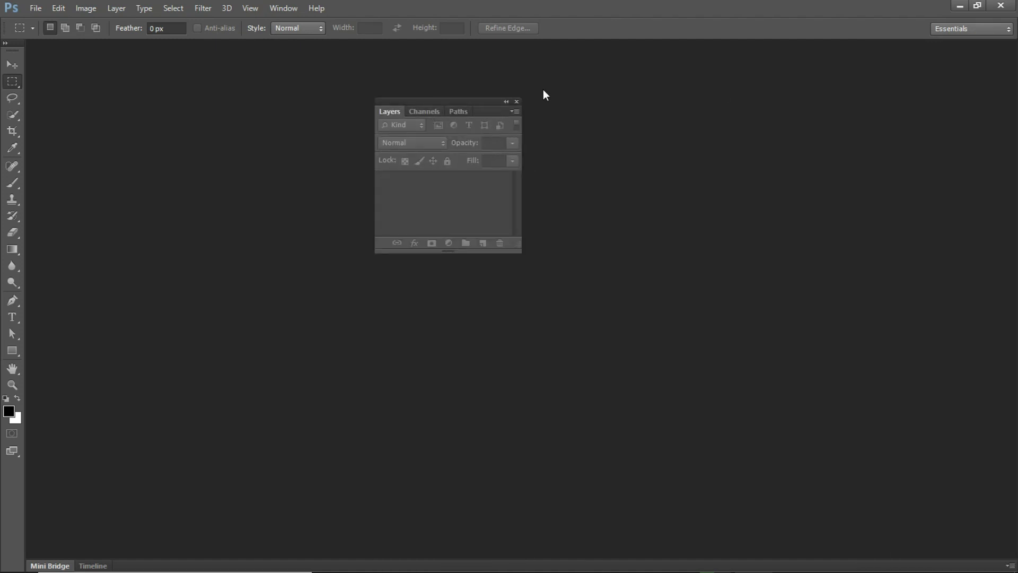
{"action": "left_click", "coordinate": [518, 102]}
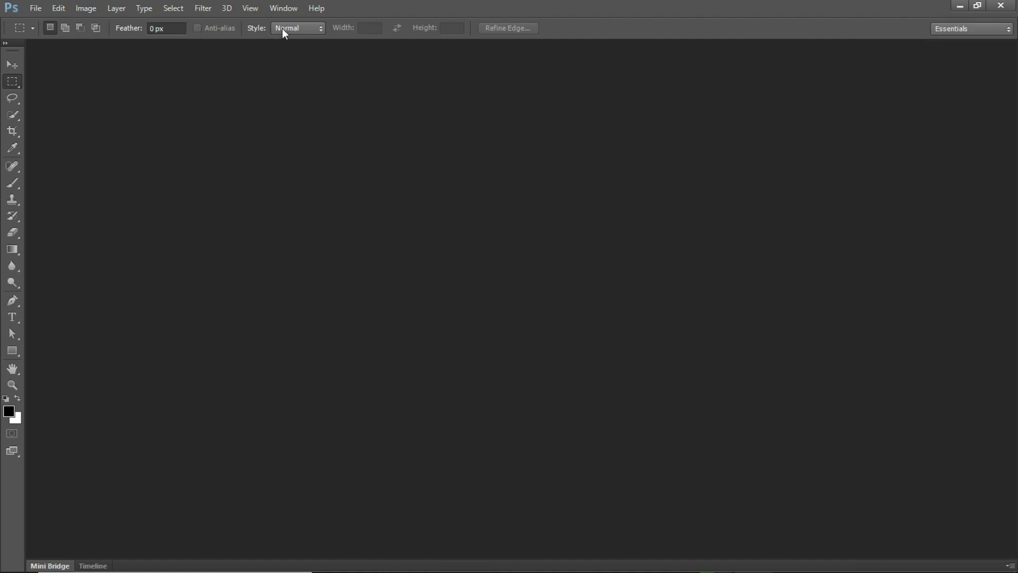
{"action": "left_click", "coordinate": [280, 9]}
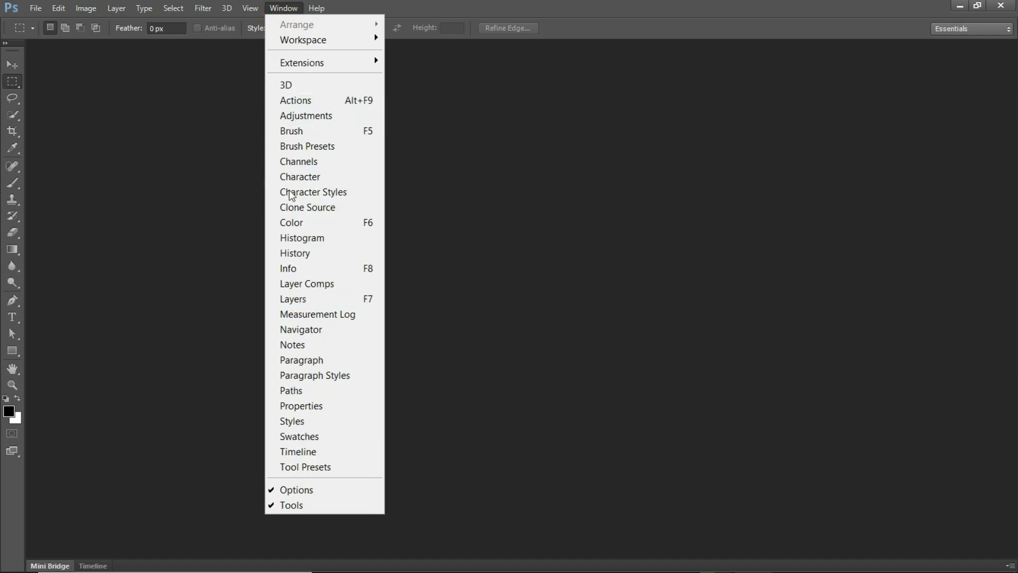
{"action": "left_click", "coordinate": [287, 86]}
{"action": "left_click_drag", "start_coordinate": [942, 48], "coordinate": [564, 114]}
{"action": "left_click", "coordinate": [590, 102]}
{"action": "left_click", "coordinate": [284, 8]}
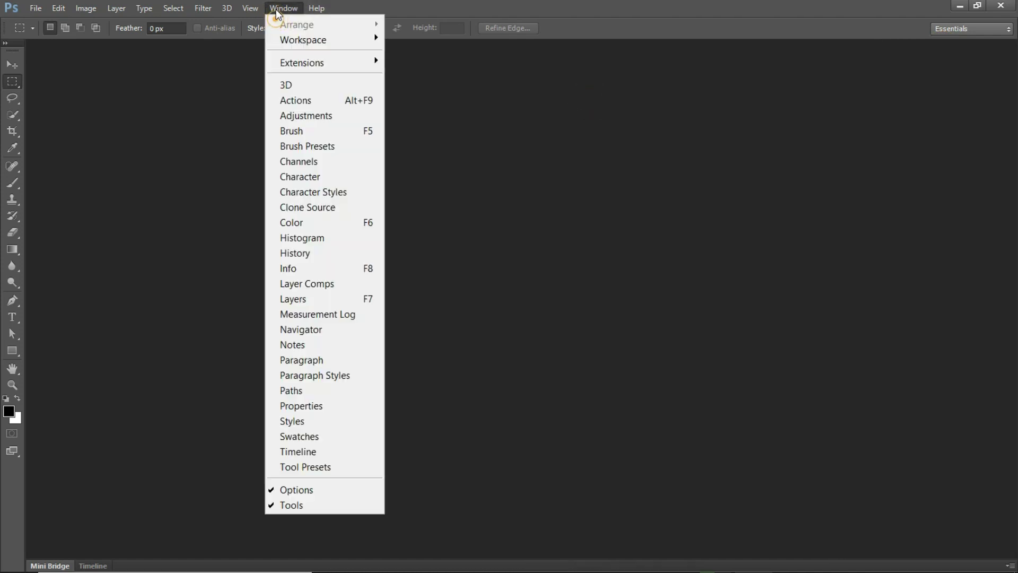
{"action": "left_click", "coordinate": [295, 100]}
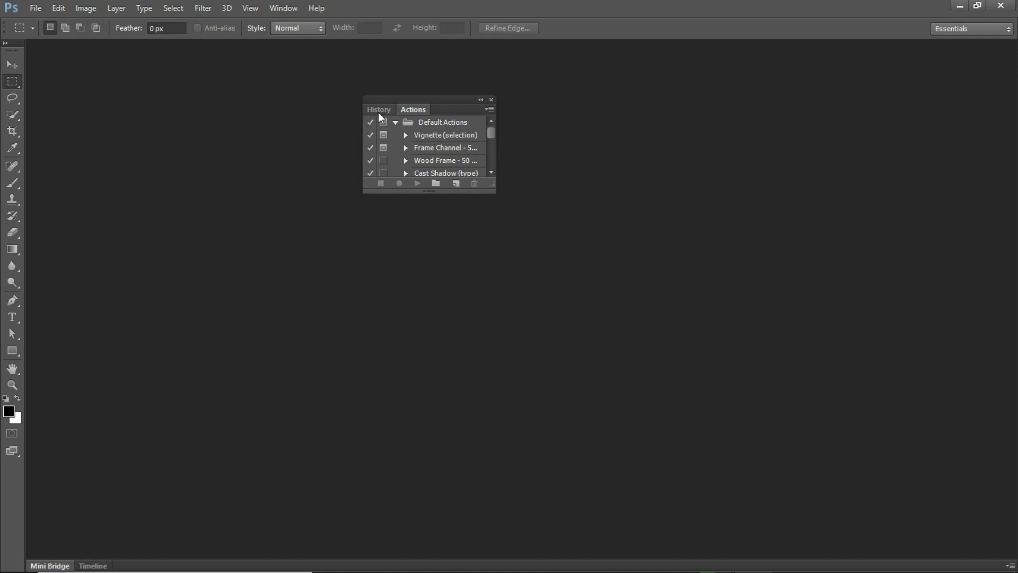
{"action": "left_click", "coordinate": [491, 100]}
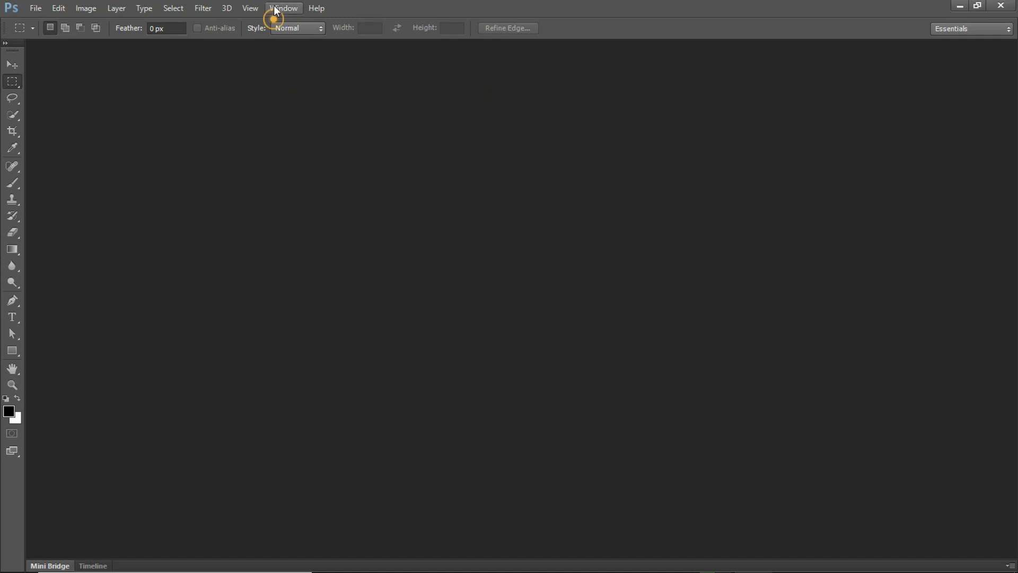
{"action": "left_click", "coordinate": [283, 8]}
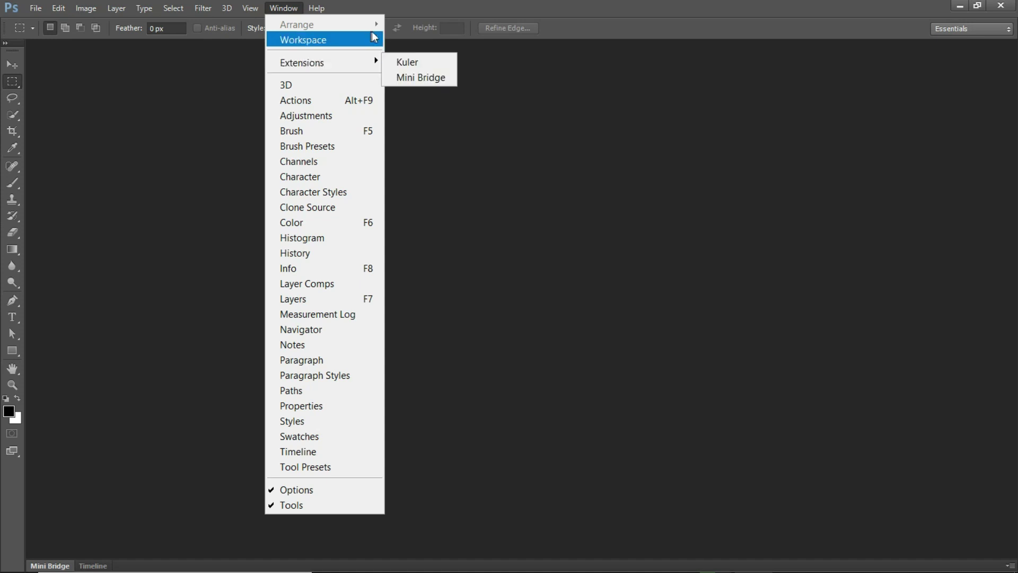
{"action": "mouse_move", "coordinate": [304, 40]}
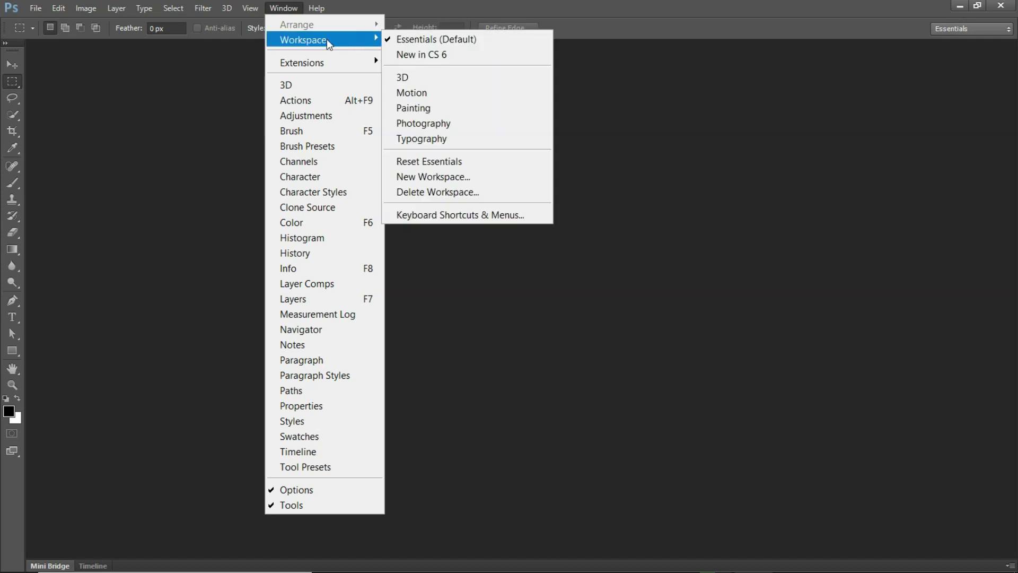
- Dismiss the workspace menu, set the toolbox to two columns and select the Move tool
{"action": "left_click", "coordinate": [183, 56]}
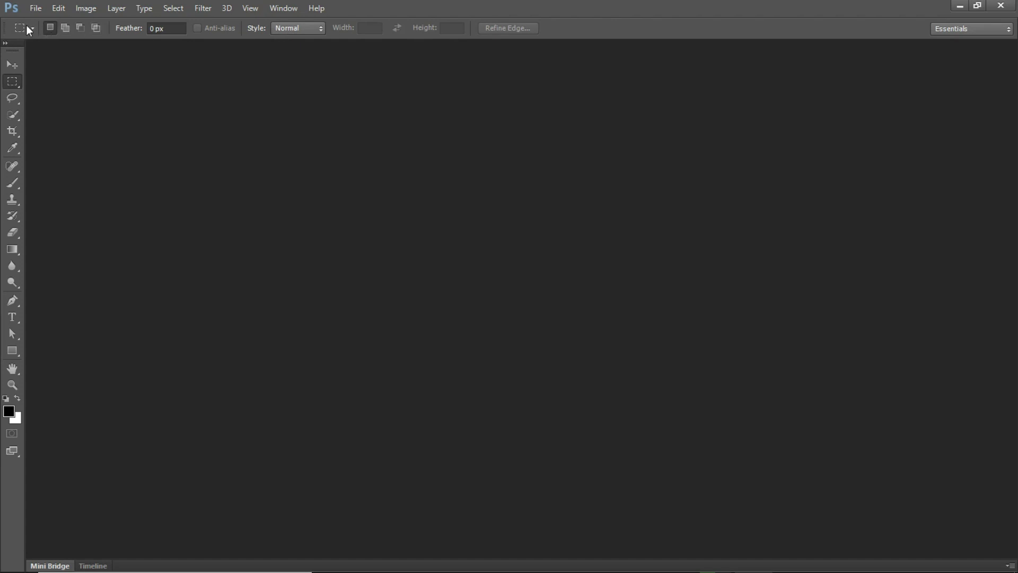
{"action": "left_click", "coordinate": [10, 43]}
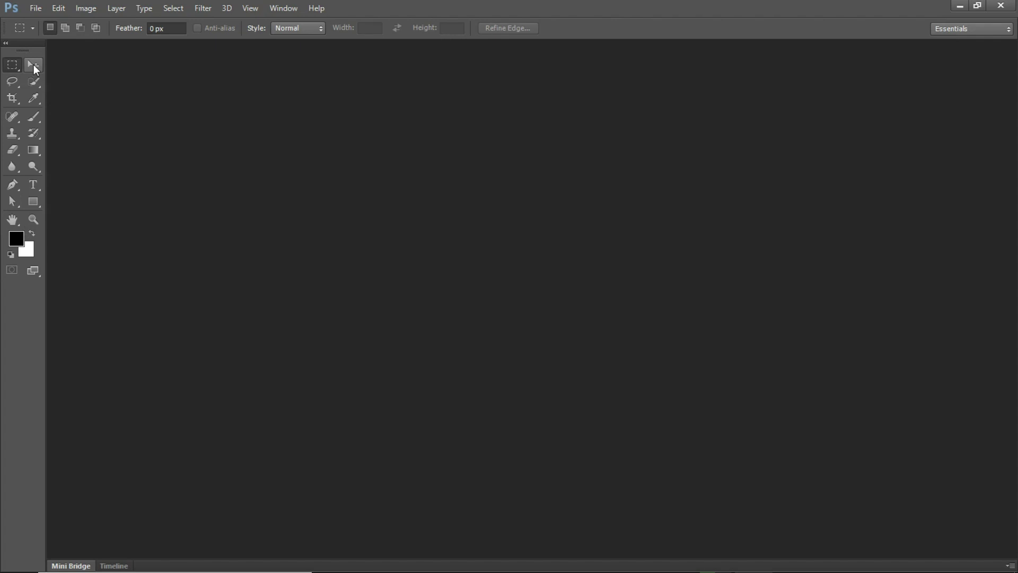
{"action": "left_click", "coordinate": [33, 65]}
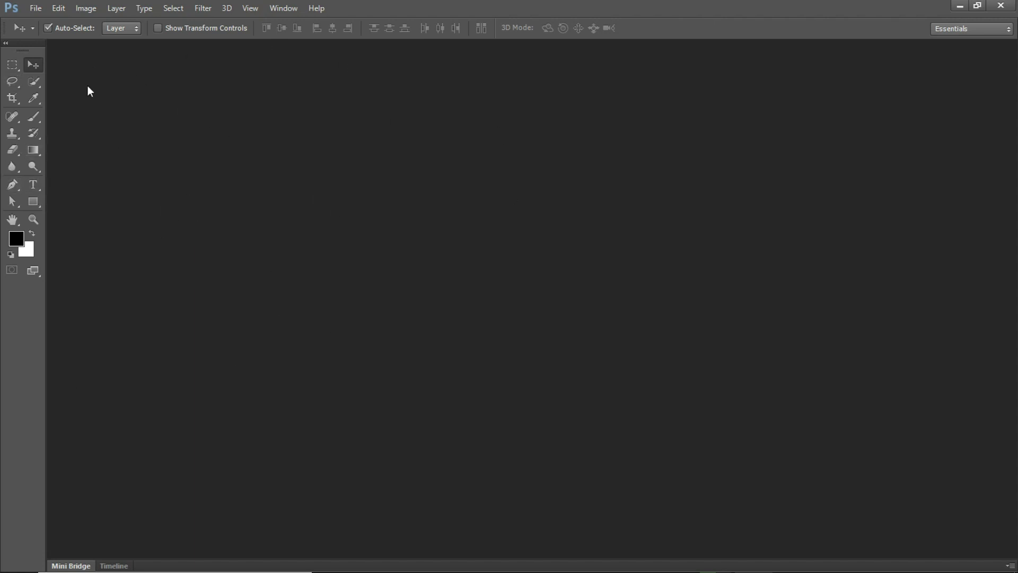
- Start a new document via File > New and name it 'digital'
{"action": "left_click", "coordinate": [36, 8]}
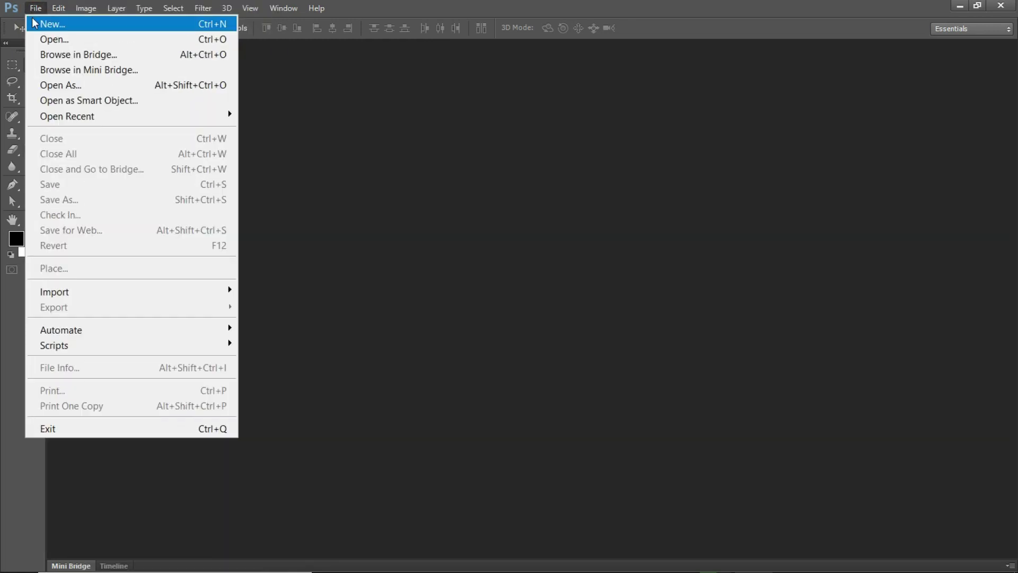
{"action": "left_click", "coordinate": [73, 25]}
{"action": "left_click_drag", "start_coordinate": [551, 121], "coordinate": [475, 143]}
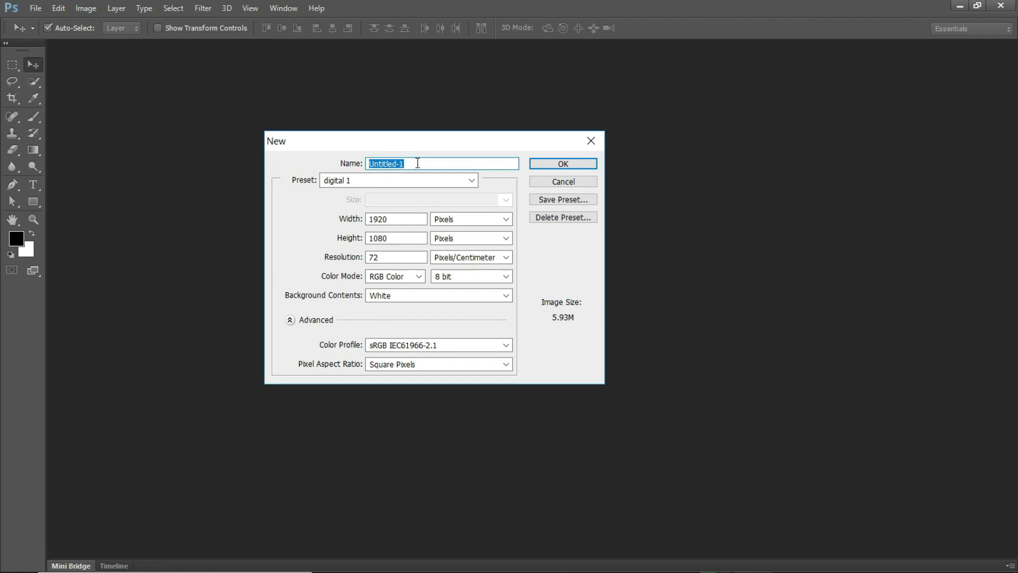
{"action": "key", "text": "BackSpace"}
{"action": "type", "text": "digital"}
{"action": "left_click", "coordinate": [472, 181]}
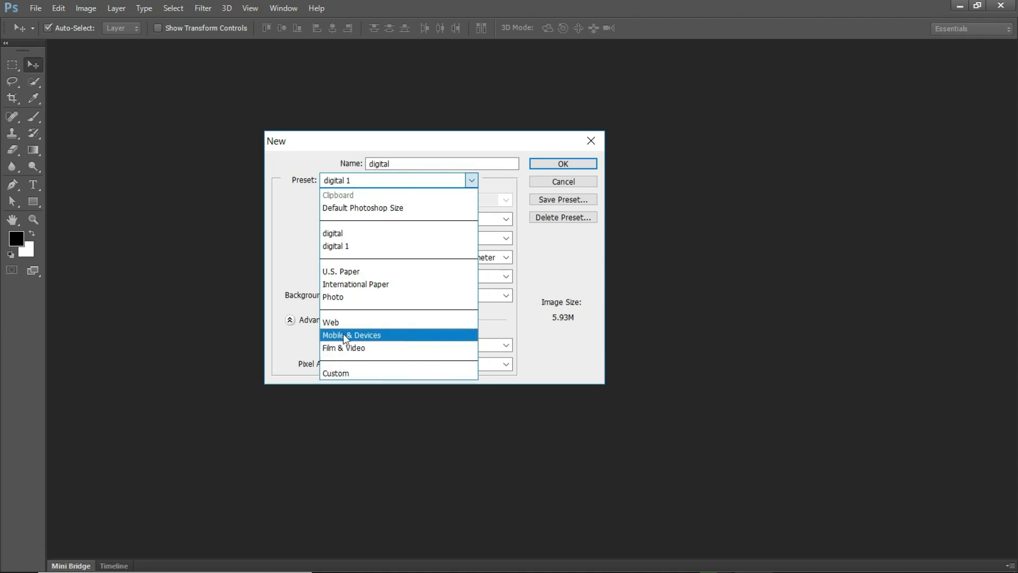
- Try the Photo (Landscape, 2 x 3) and International Paper (A4) presets
{"action": "left_click", "coordinate": [337, 297]}
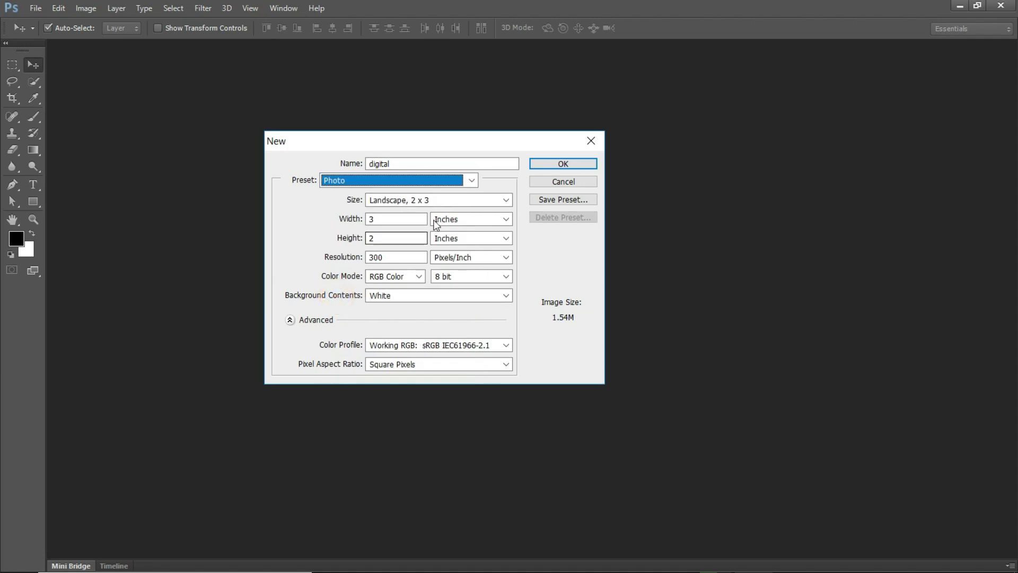
{"action": "left_click", "coordinate": [489, 196]}
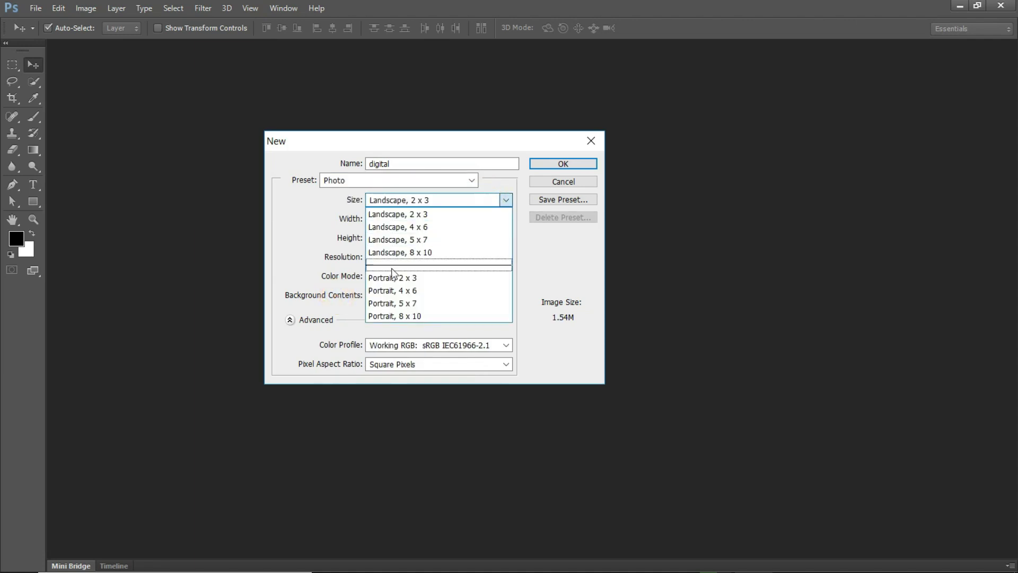
{"action": "left_click", "coordinate": [506, 200]}
{"action": "left_click", "coordinate": [472, 179]}
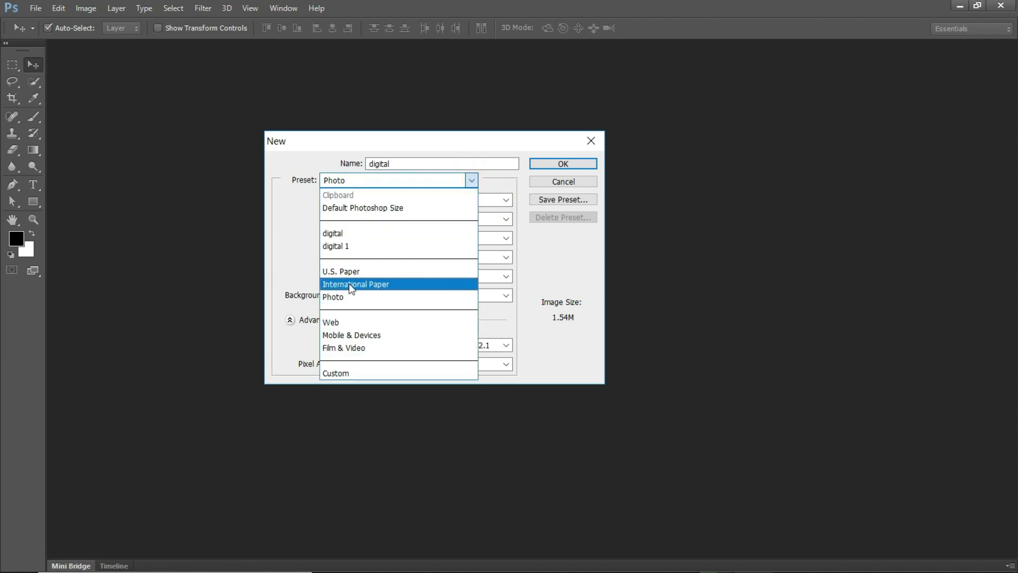
{"action": "left_click", "coordinate": [353, 283]}
{"action": "left_click", "coordinate": [448, 200]}
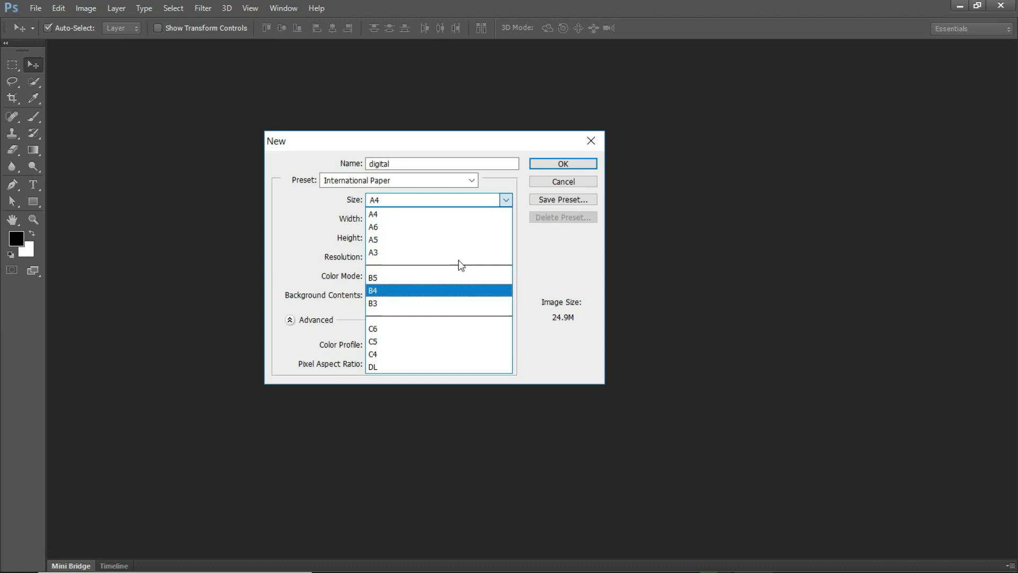
{"action": "left_click", "coordinate": [502, 200]}
- Choose the U.S. Paper preset at Legal size, 8.5 × 14 inches, keeping inches as units
{"action": "left_click", "coordinate": [471, 180]}
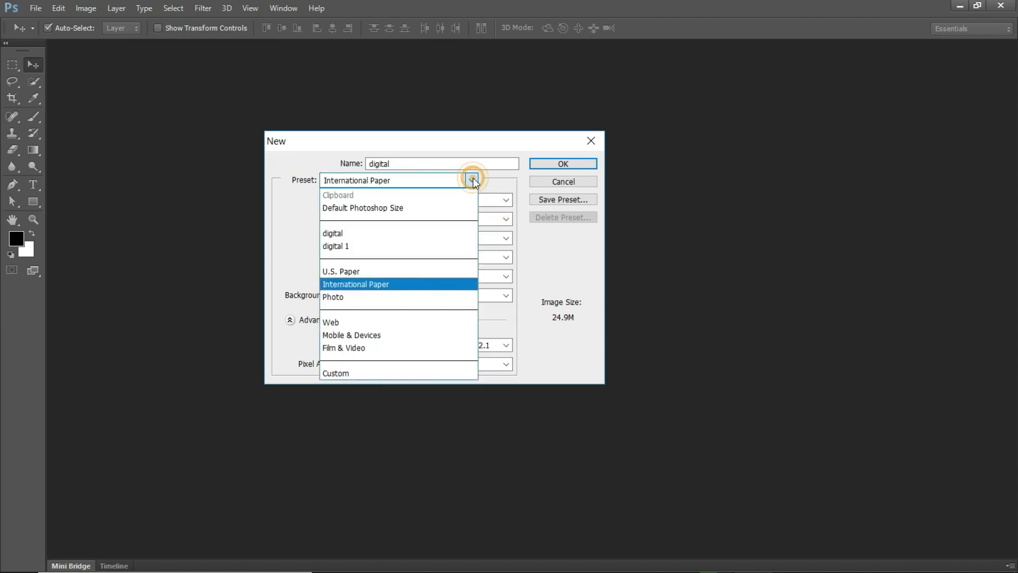
{"action": "left_click", "coordinate": [363, 269]}
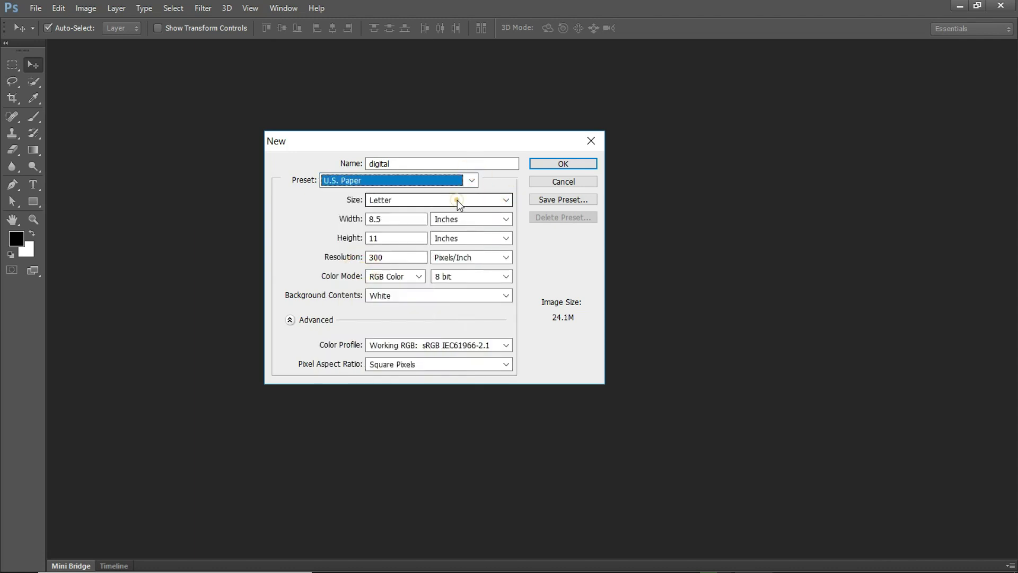
{"action": "left_click", "coordinate": [458, 199]}
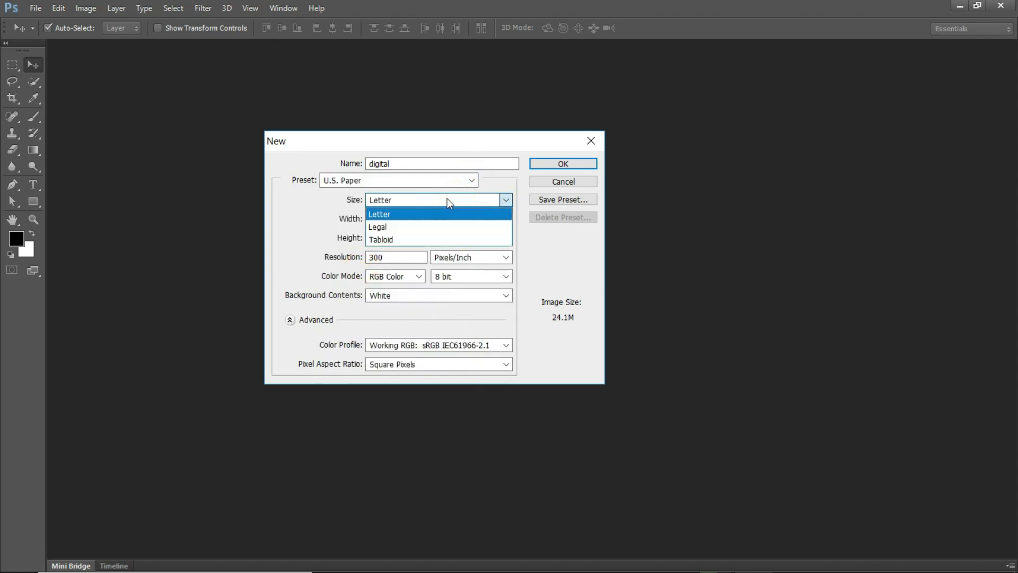
{"action": "left_click", "coordinate": [387, 227]}
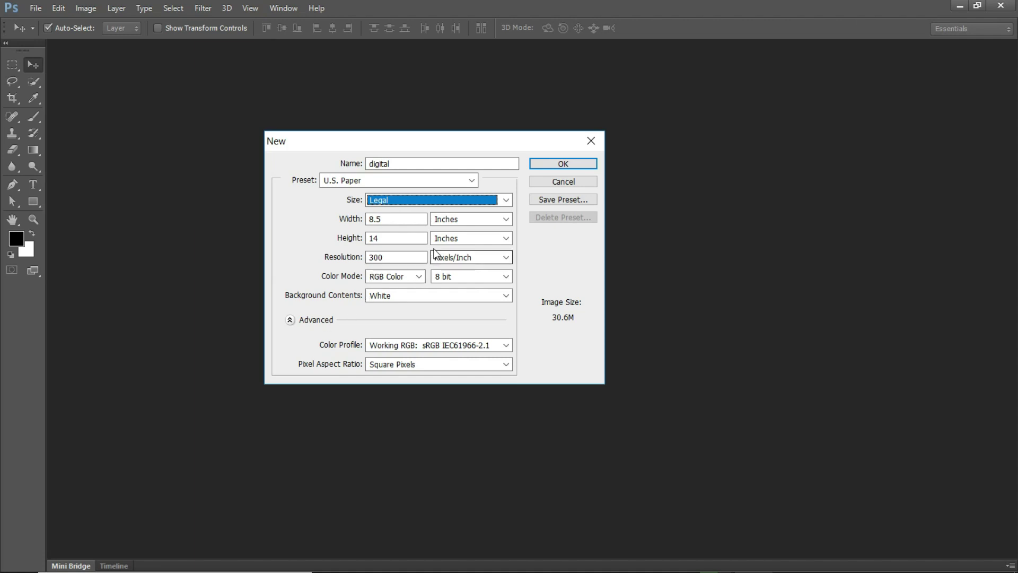
{"action": "left_click", "coordinate": [505, 219]}
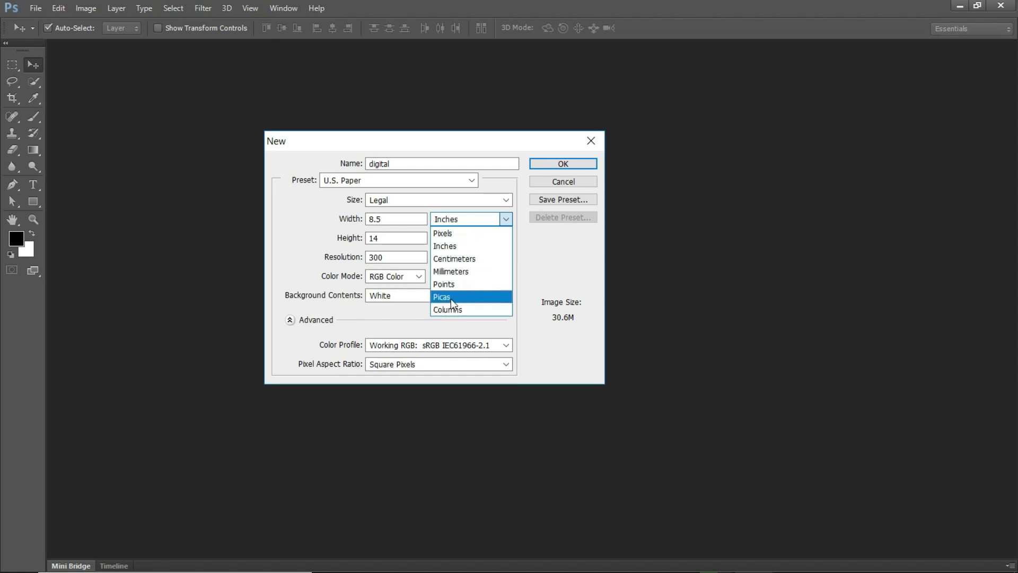
{"action": "left_click", "coordinate": [511, 217]}
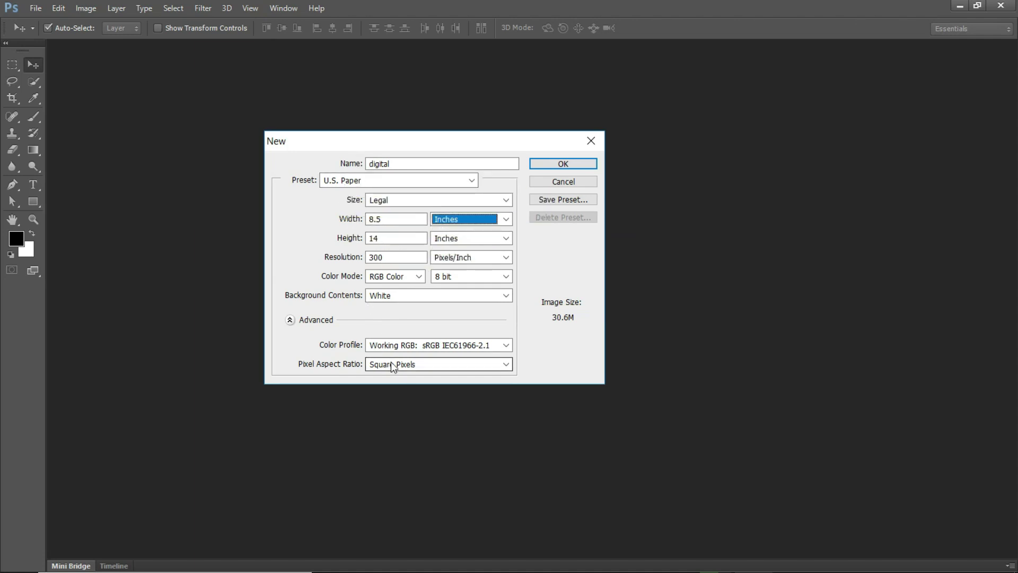
- Keep the Legal 8.5 × 14 in settings (Preset now Custom) and create the digital document
{"action": "left_click", "coordinate": [504, 200]}
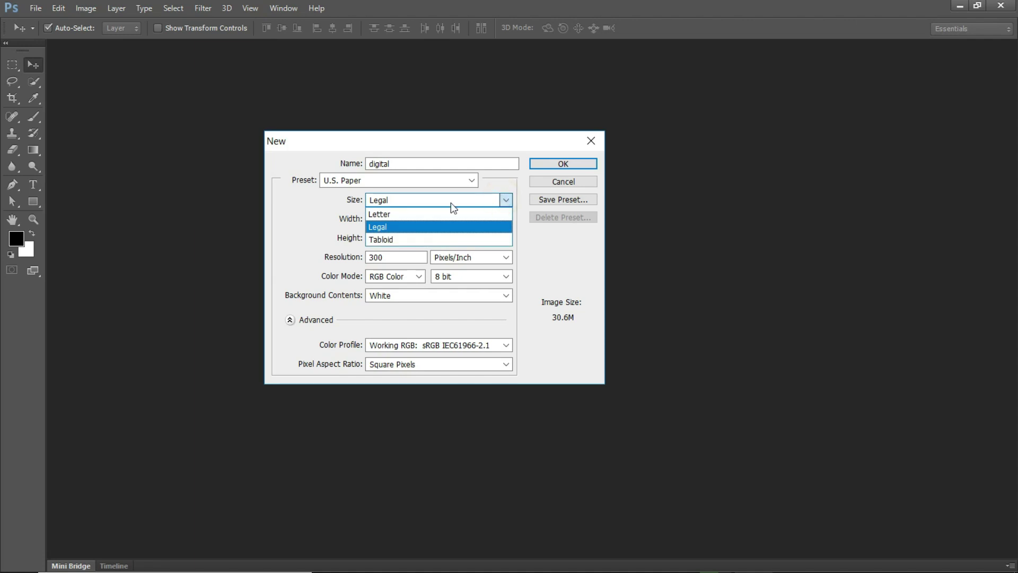
{"action": "left_click", "coordinate": [379, 213]}
{"action": "left_click", "coordinate": [382, 180]}
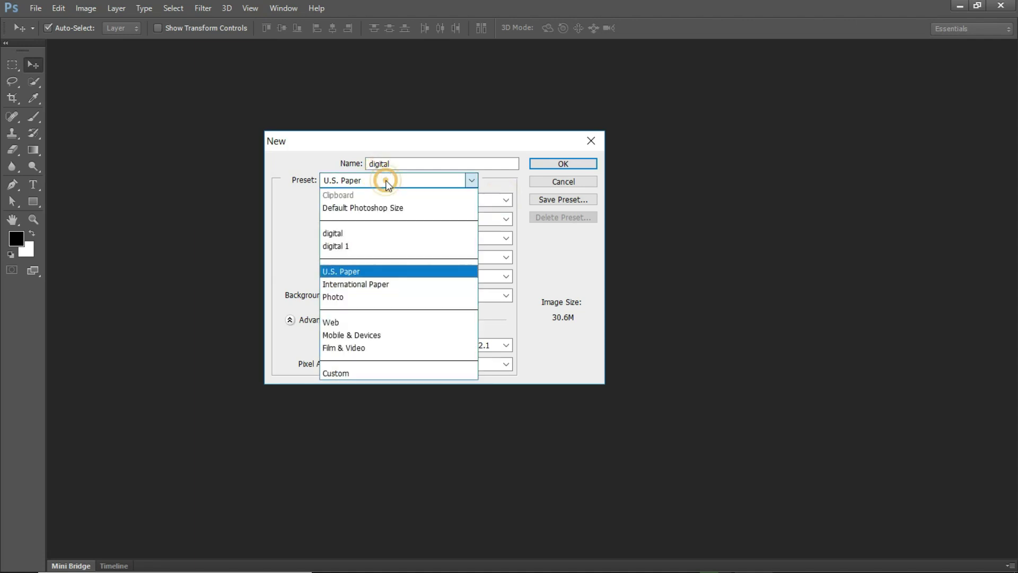
{"action": "left_click", "coordinate": [349, 372]}
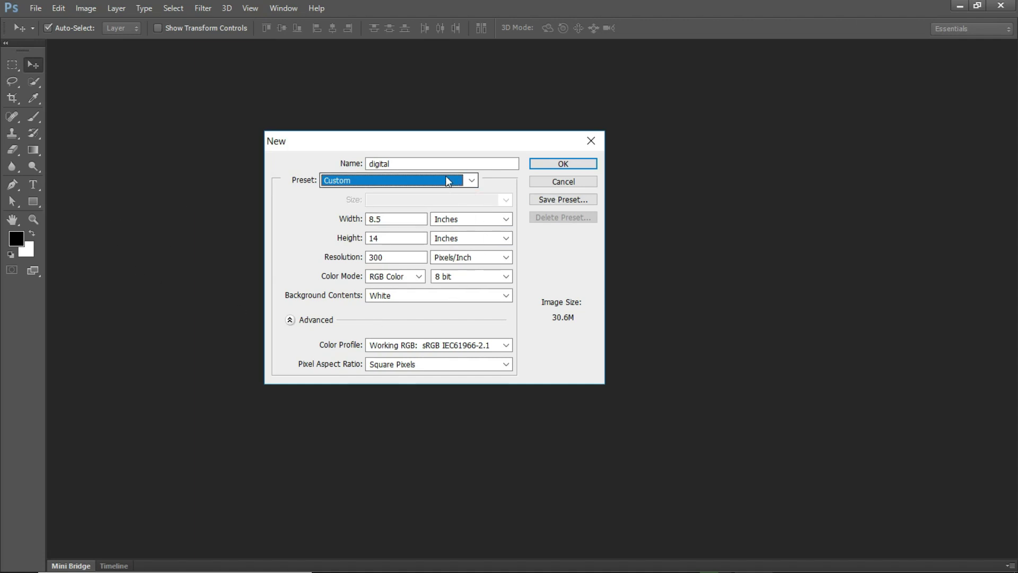
{"action": "left_click", "coordinate": [564, 164]}
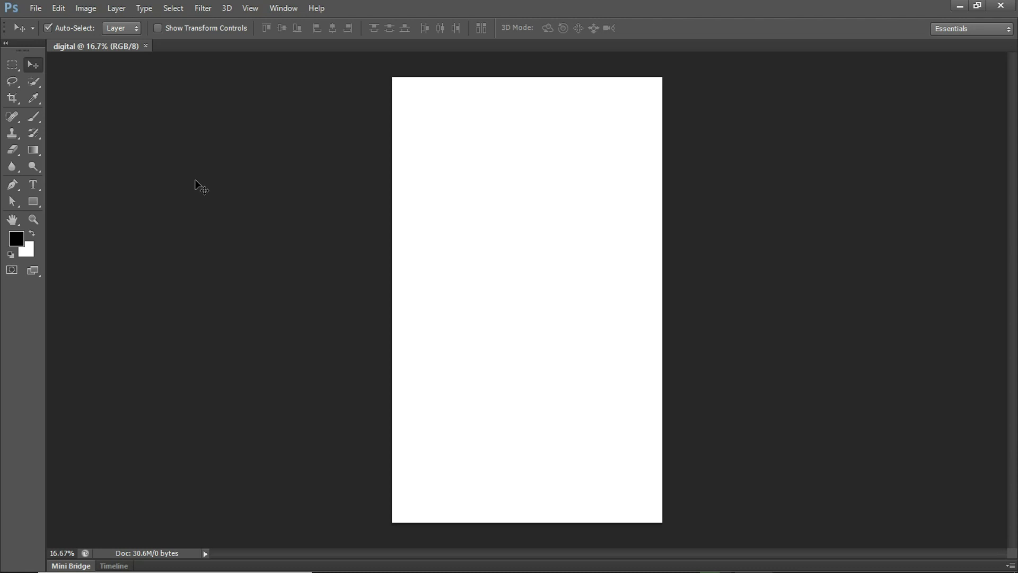
- Create a 1920 × 1080 Untitled-1 document from the digital 1 preset using Ctrl+N
{"action": "key", "text": "ctrl+n"}
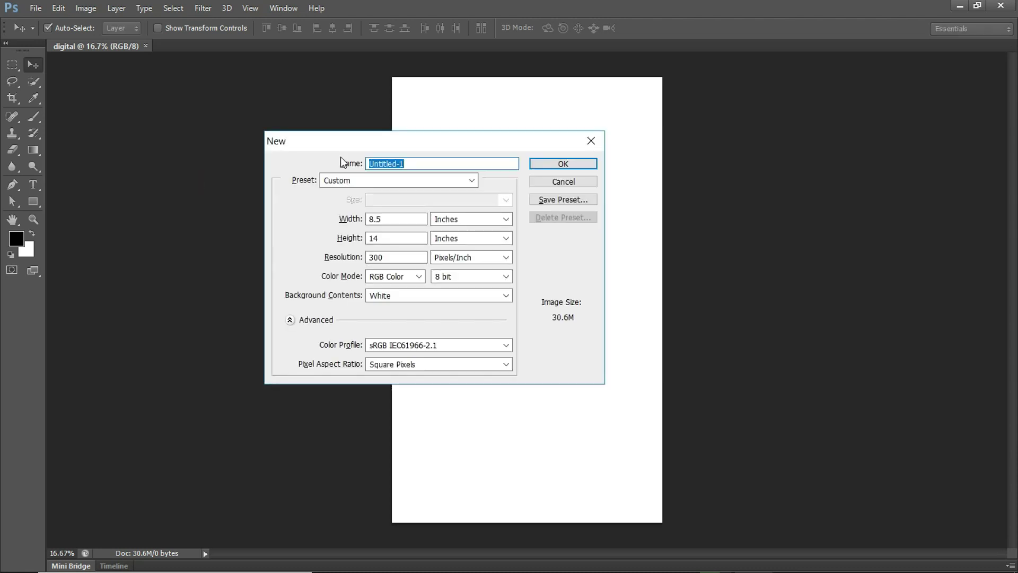
{"action": "left_click_drag", "start_coordinate": [378, 139], "coordinate": [253, 135]}
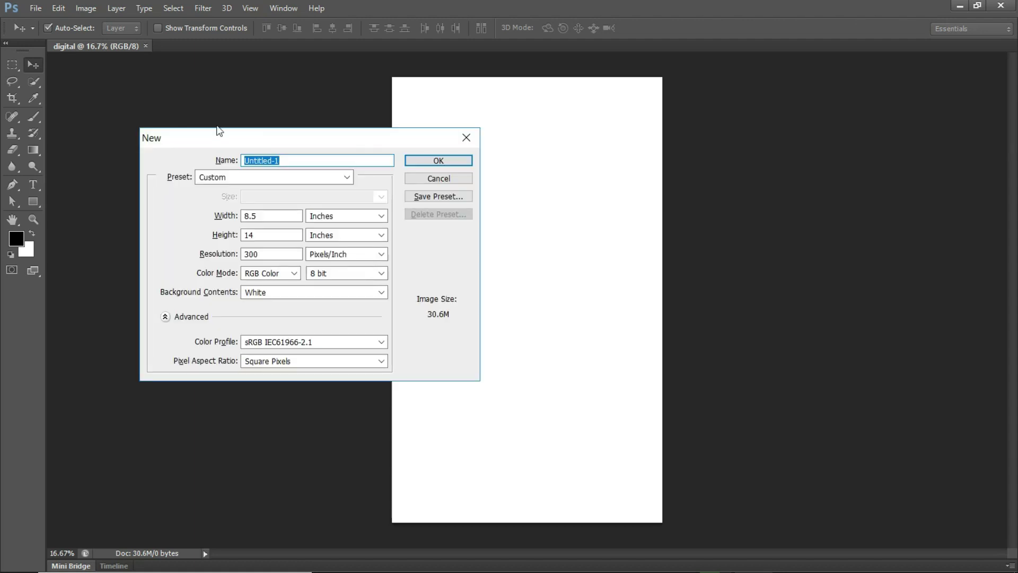
{"action": "left_click", "coordinate": [348, 178]}
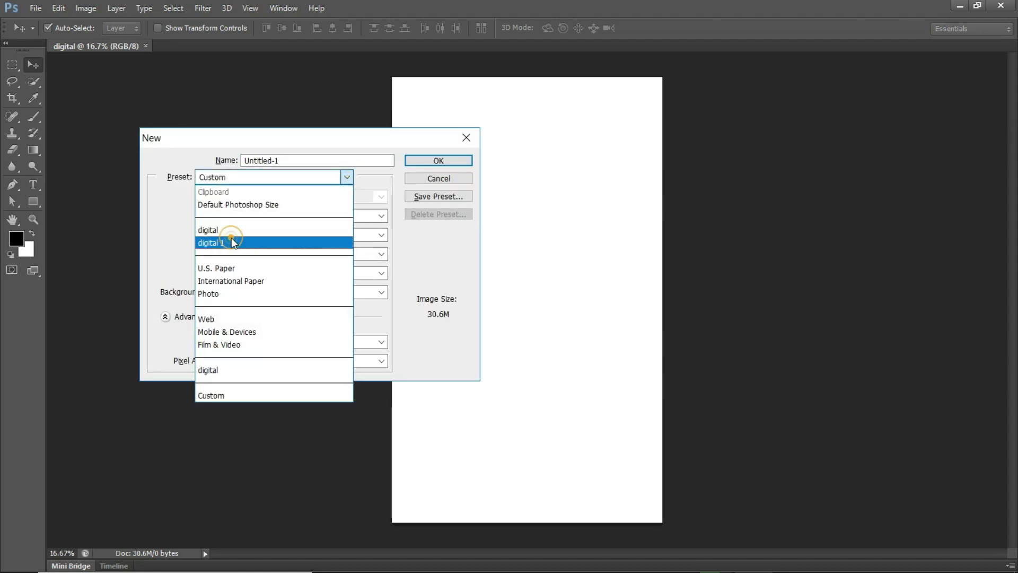
{"action": "left_click", "coordinate": [232, 238]}
{"action": "left_click", "coordinate": [347, 177]}
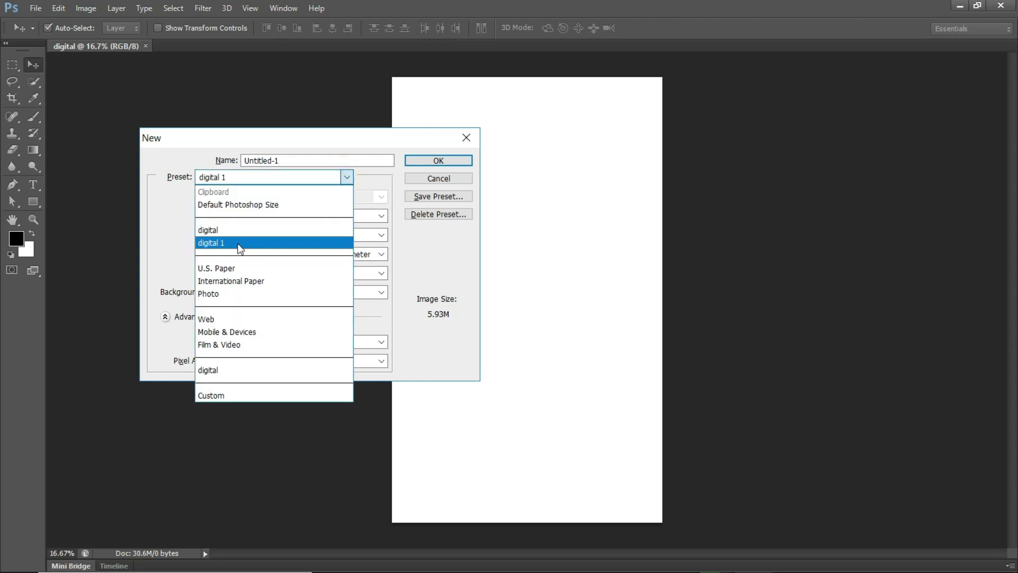
{"action": "left_click", "coordinate": [230, 243]}
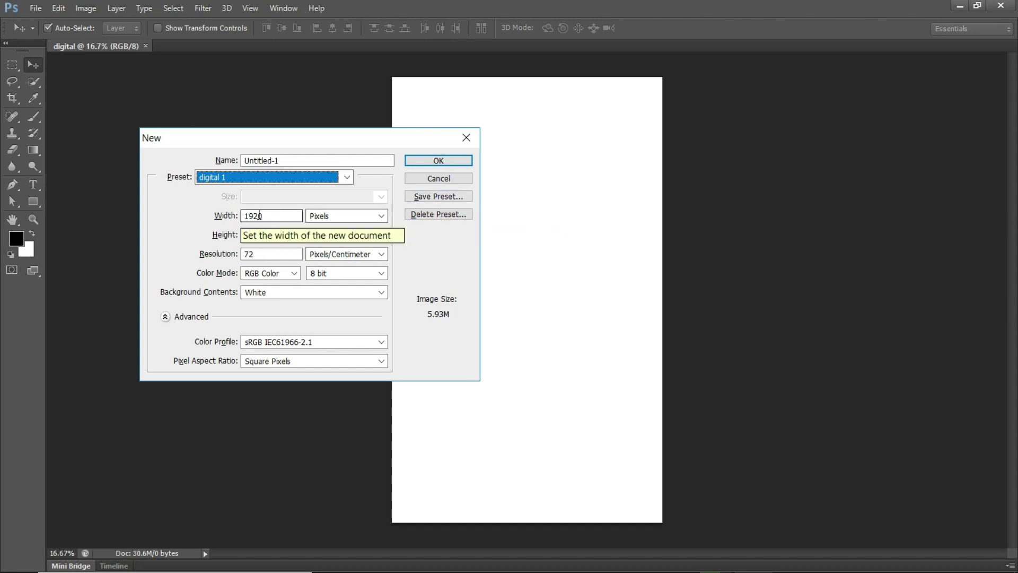
{"action": "left_click", "coordinate": [430, 160]}
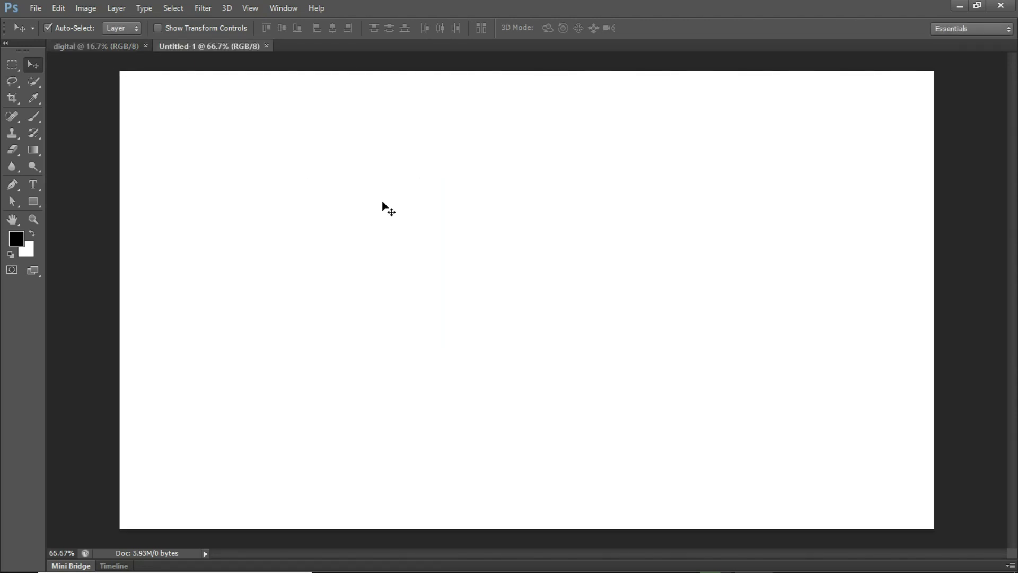
- Fit Untitled-1 (69.4%) and then the digital document (17.9%) on screen
{"action": "left_click", "coordinate": [249, 8]}
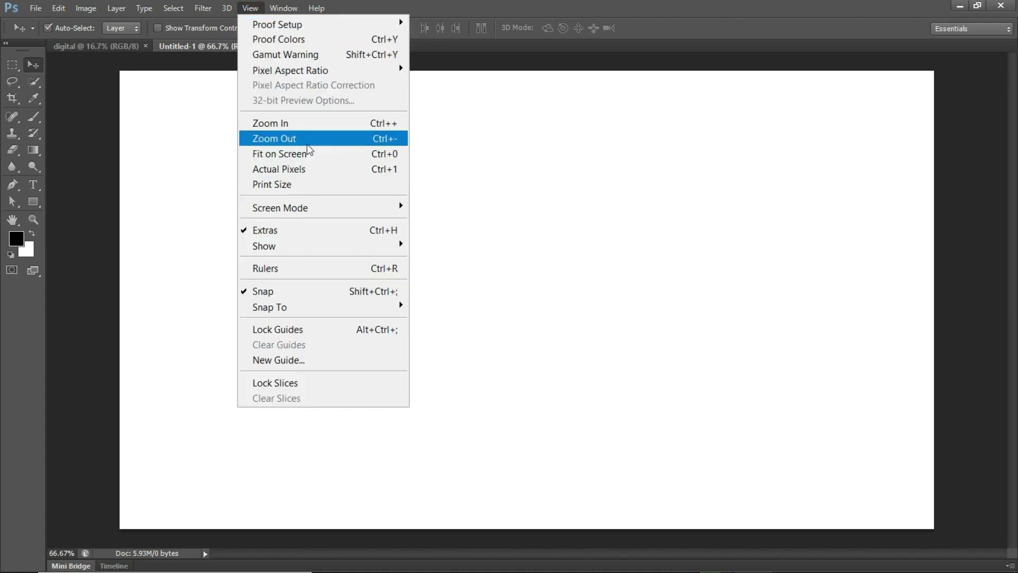
{"action": "left_click", "coordinate": [304, 153]}
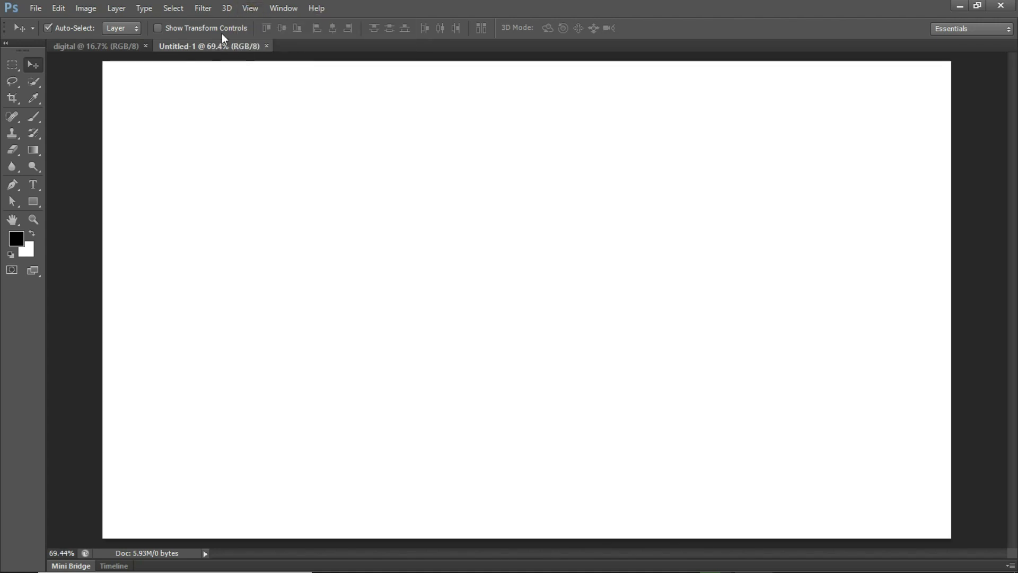
{"action": "left_click", "coordinate": [114, 45]}
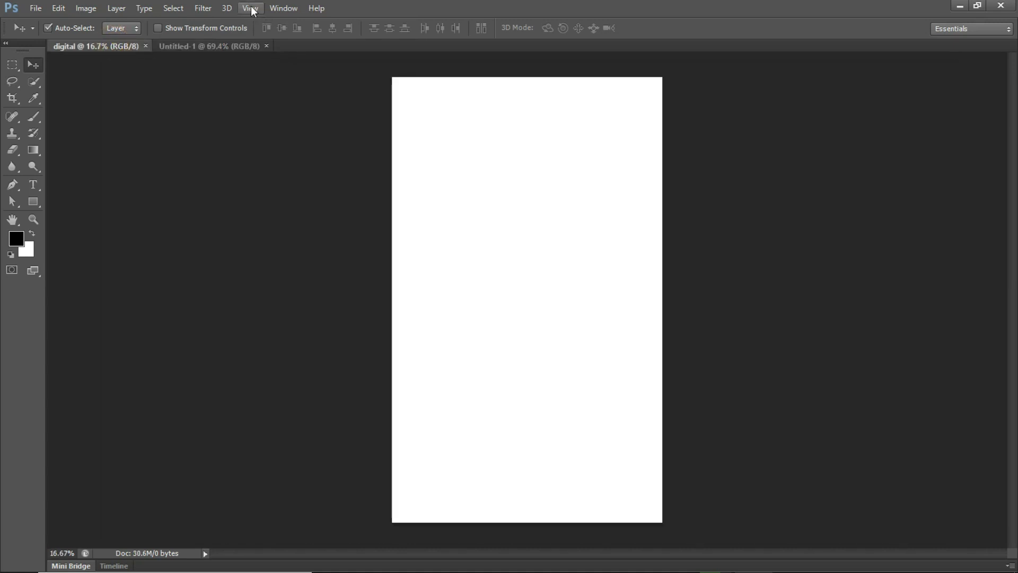
{"action": "left_click", "coordinate": [252, 9]}
{"action": "left_click", "coordinate": [275, 152]}
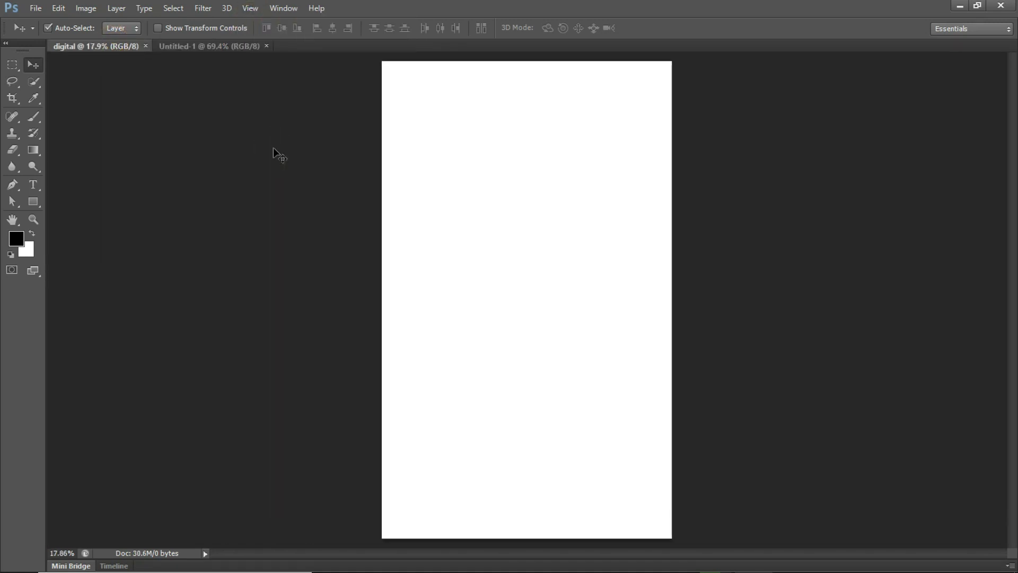